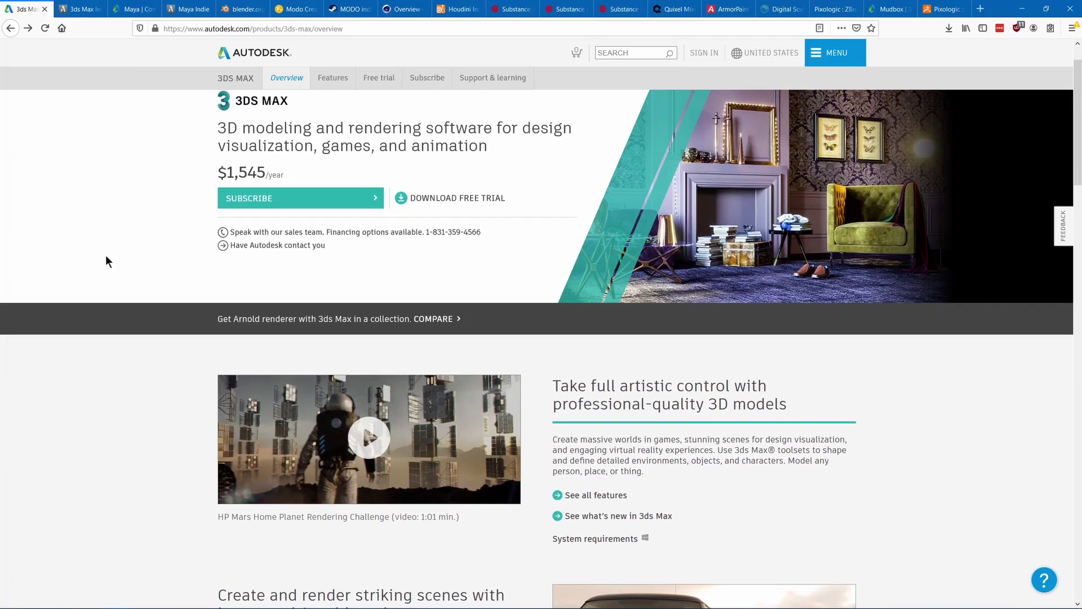
# - Scroll the 3ds Max overview down to its Subscribe now prices
pyautogui.scroll(-4, 106, 262)
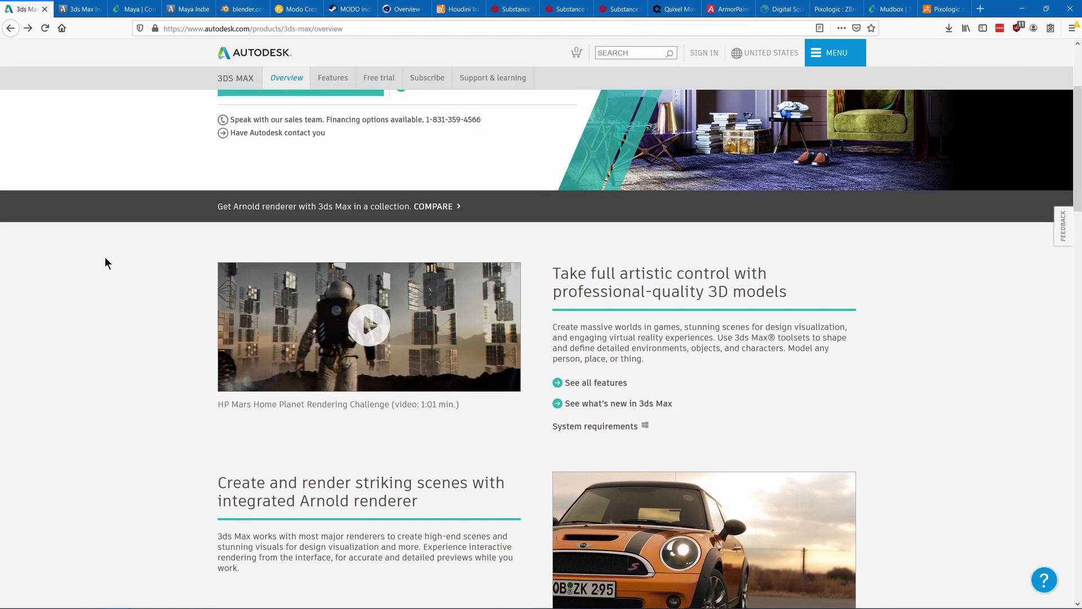
pyautogui.scroll(-3, 106, 264)
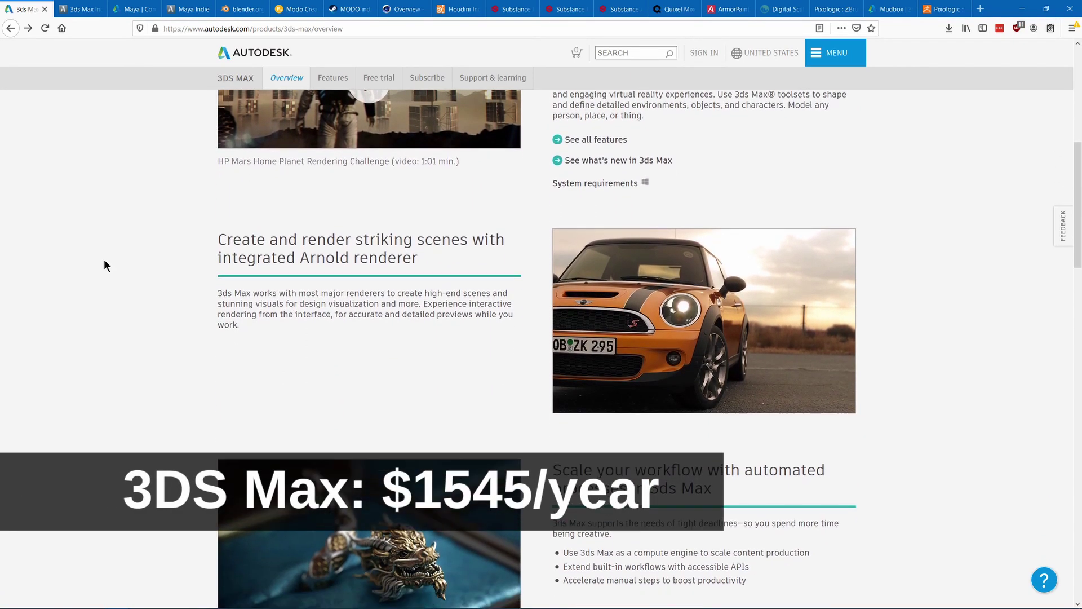
pyautogui.scroll(-5, 105, 265)
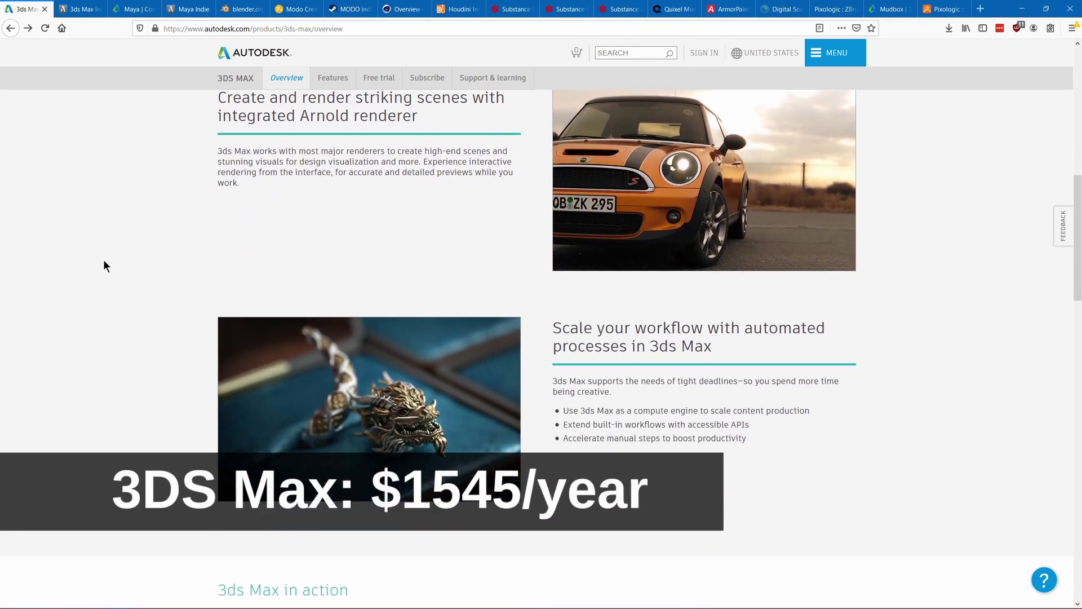
pyautogui.scroll(-4, 103, 262)
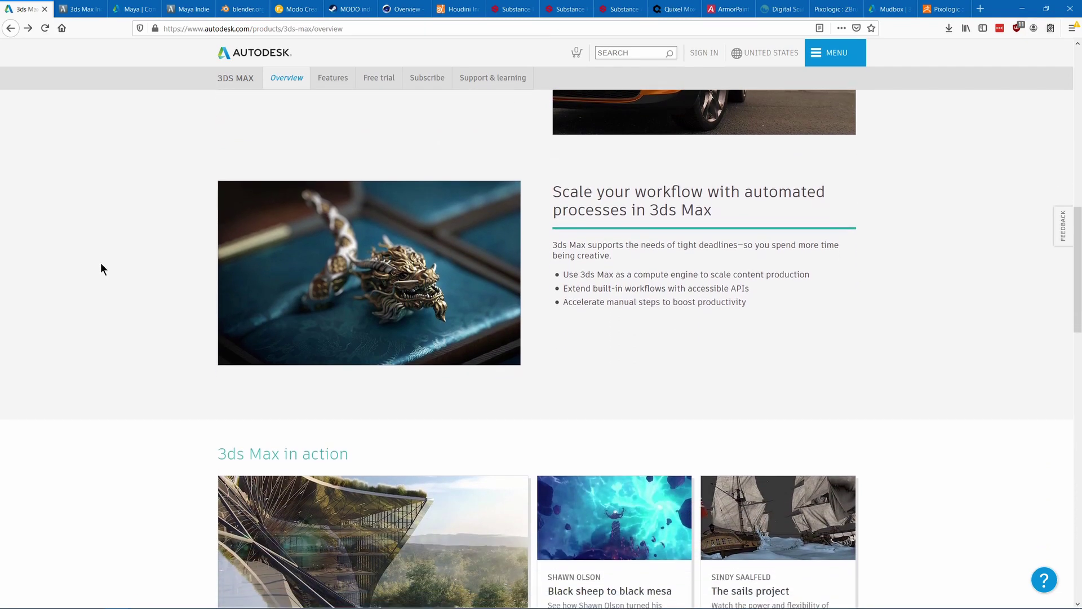
pyautogui.scroll(-4, 100, 263)
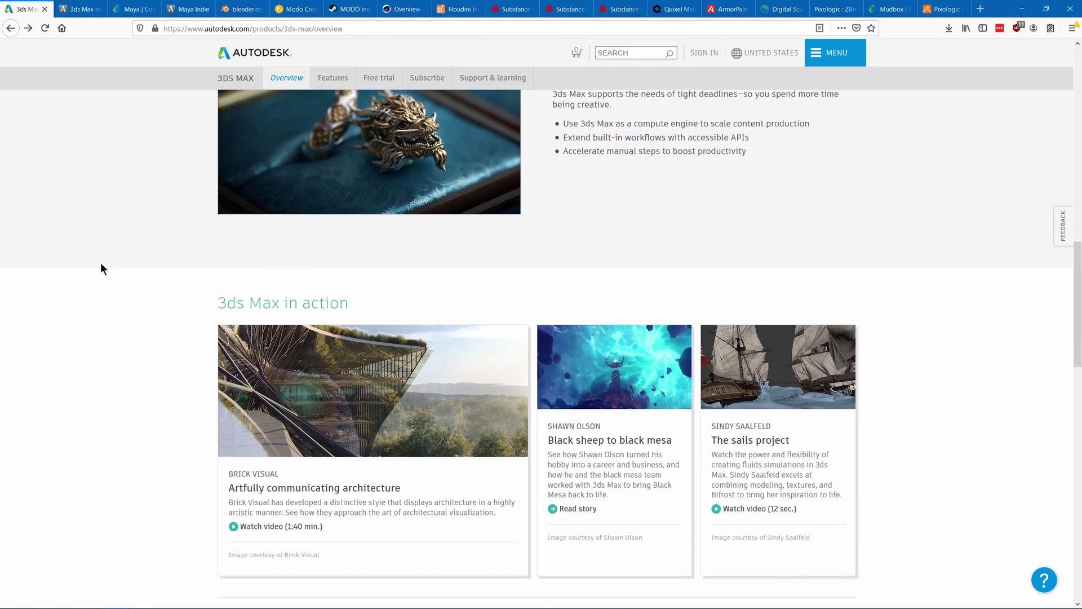
pyautogui.scroll(-5, 100, 263)
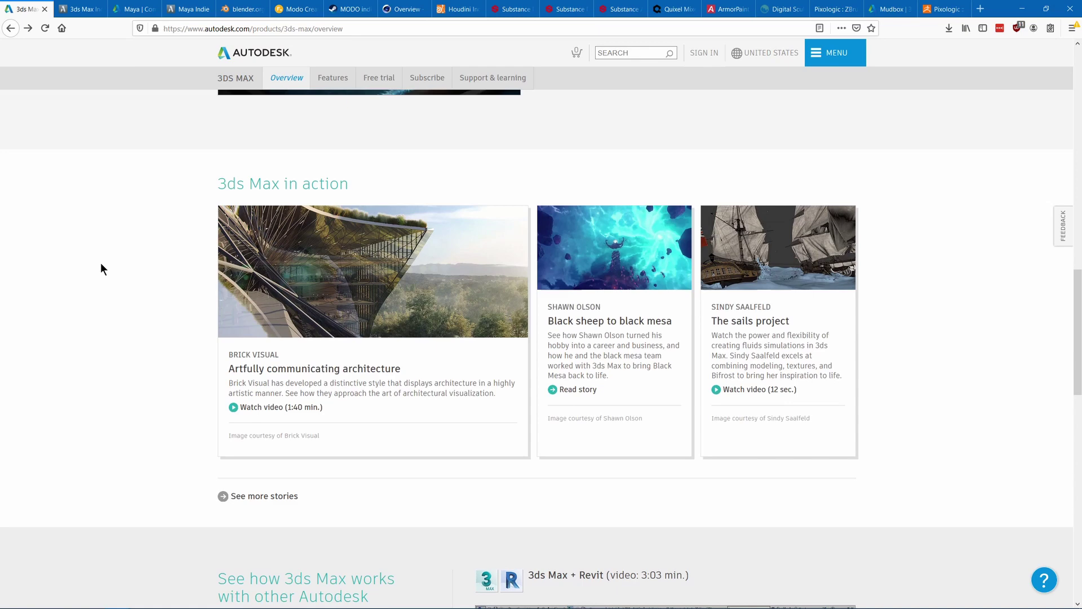
pyautogui.scroll(-5, 100, 263)
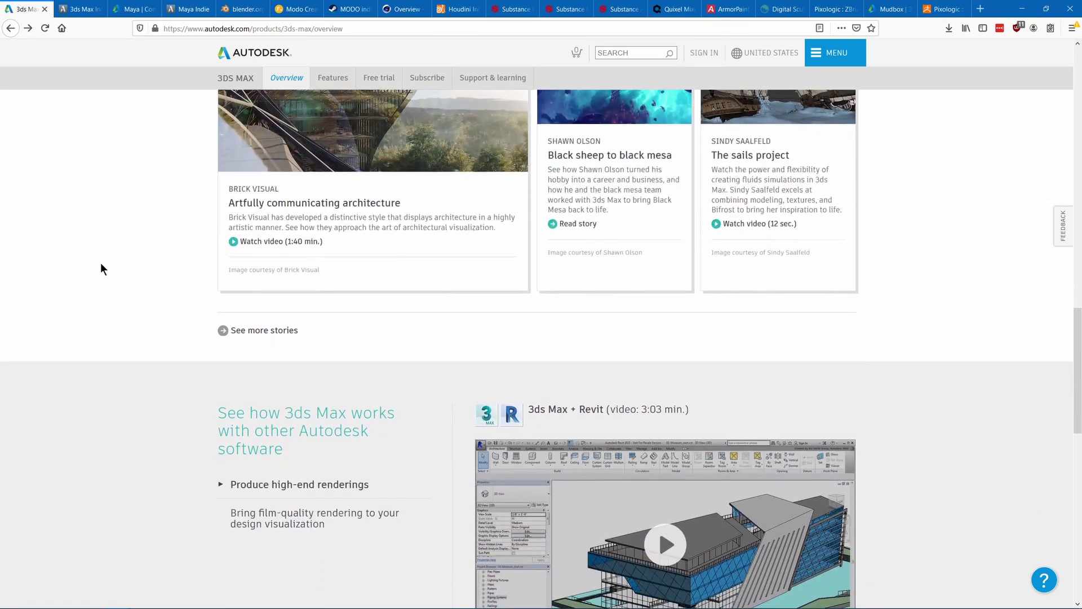
pyautogui.scroll(-5, 100, 263)
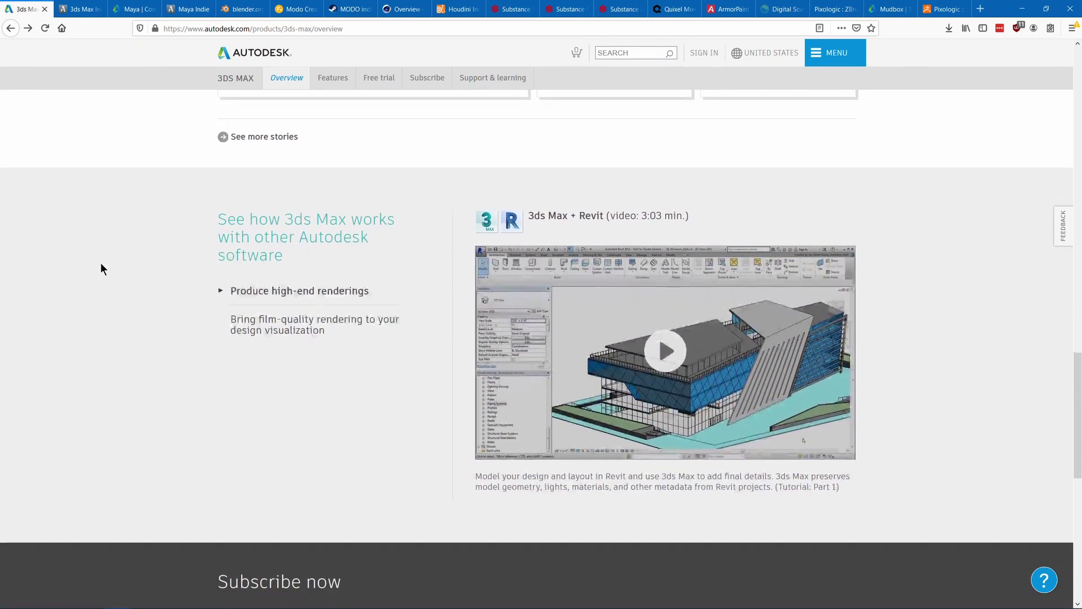
pyautogui.scroll(-5, 101, 263)
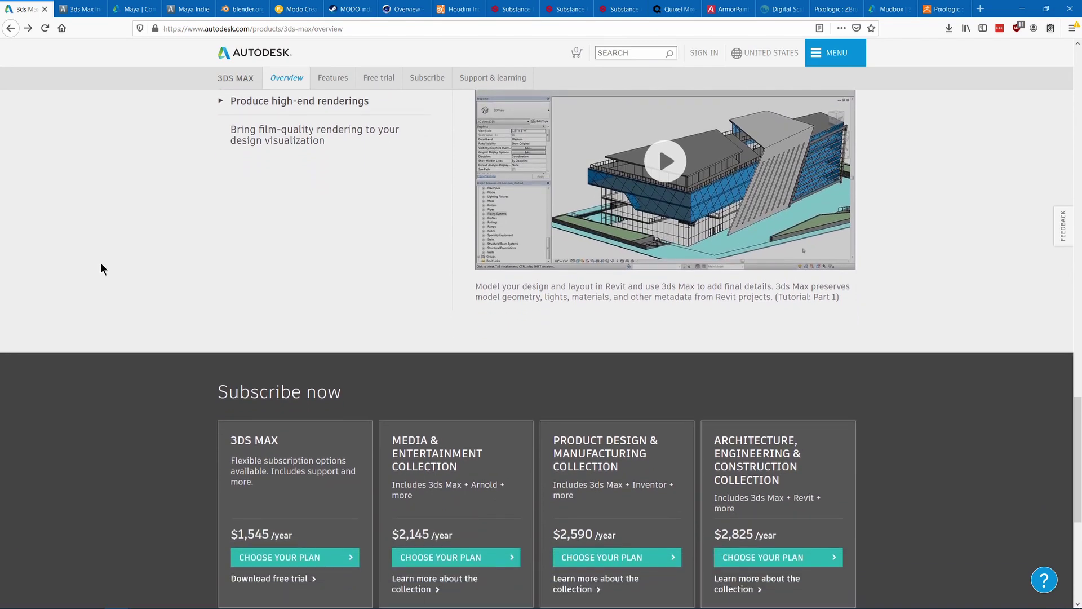
pyautogui.scroll(-5, 101, 263)
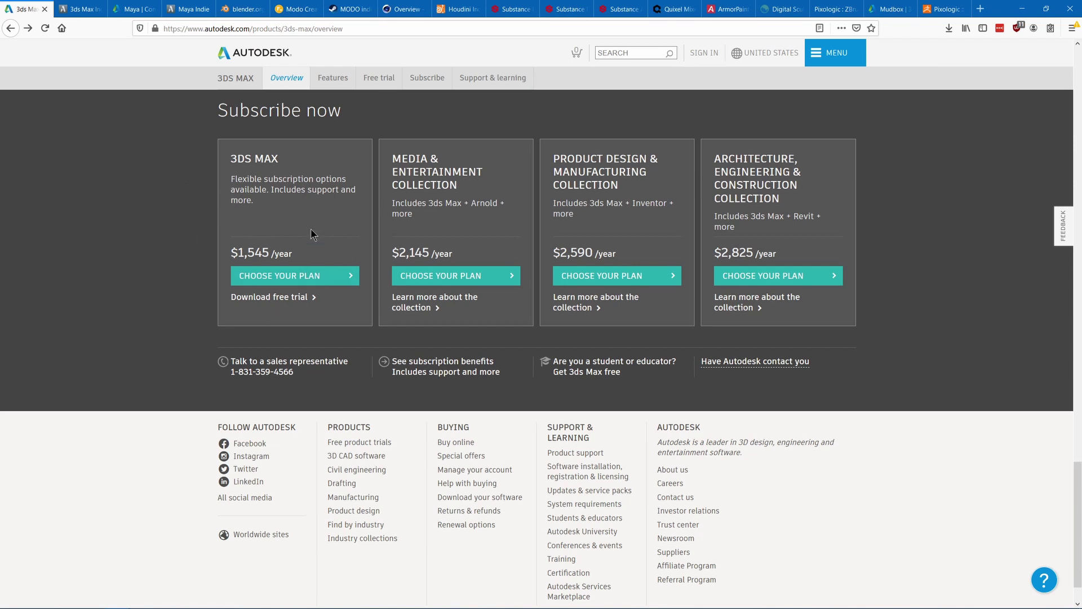
# - Review the 3ds Max Indie offer page's eligibility rules and Additional Information section
pyautogui.click(85, 7)
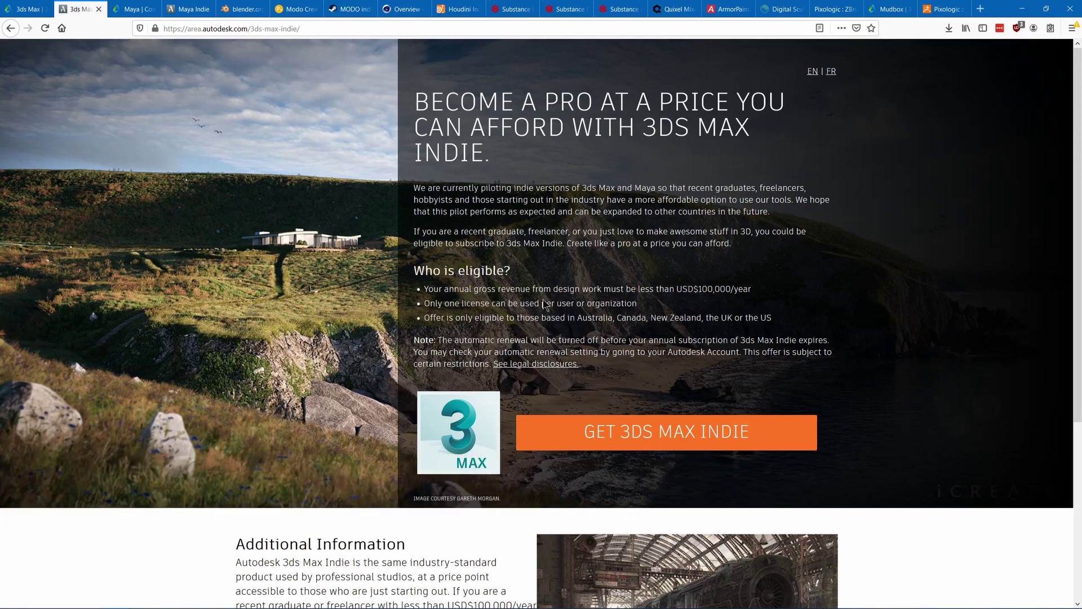
pyautogui.scroll(-3, 847, 433)
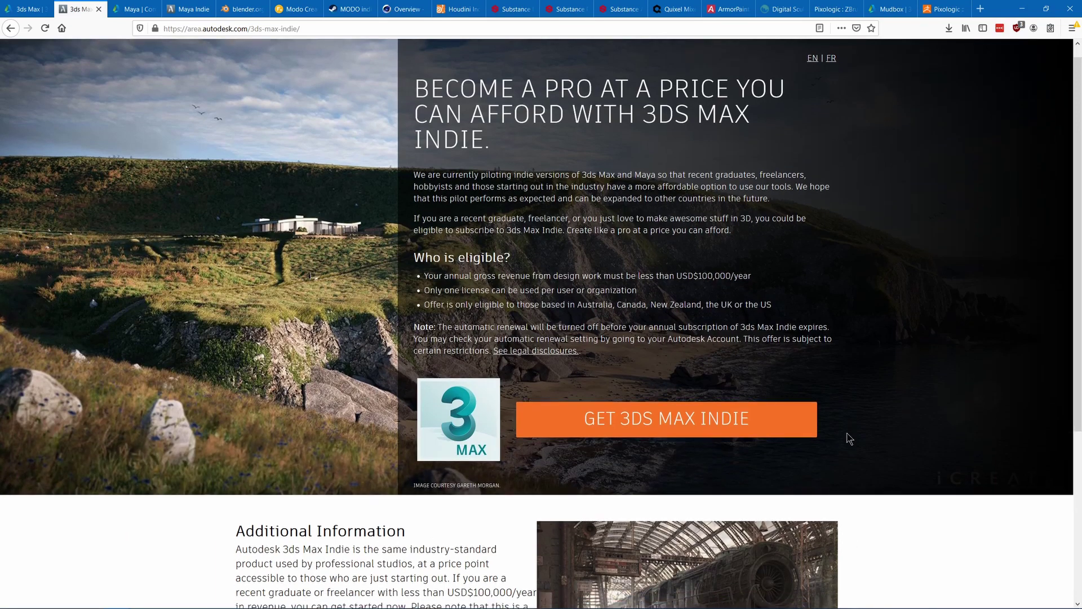
pyautogui.scroll(-2, 846, 437)
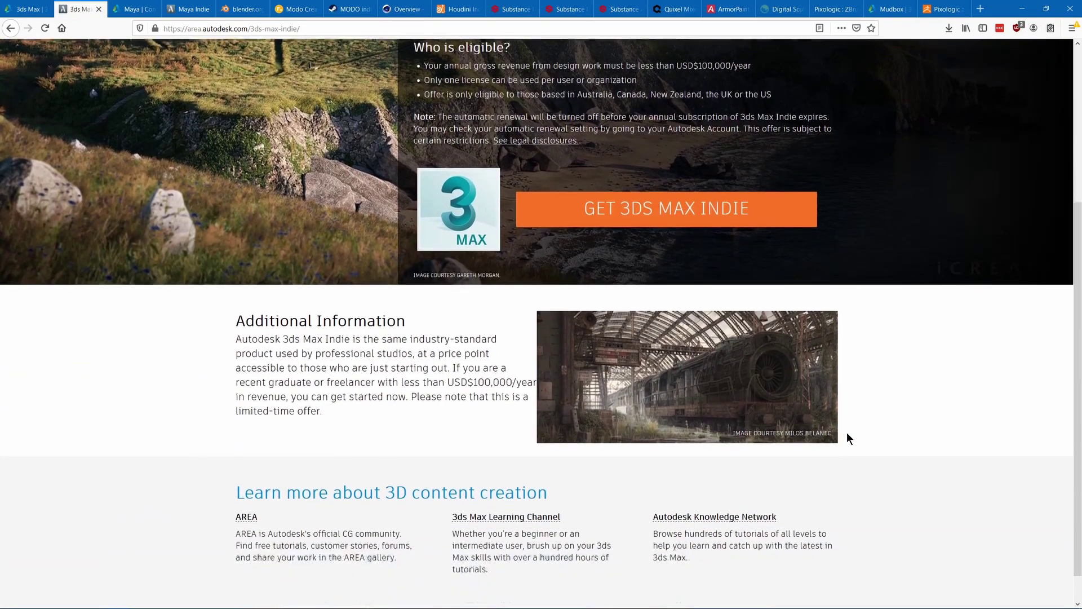
pyautogui.scroll(3, 847, 433)
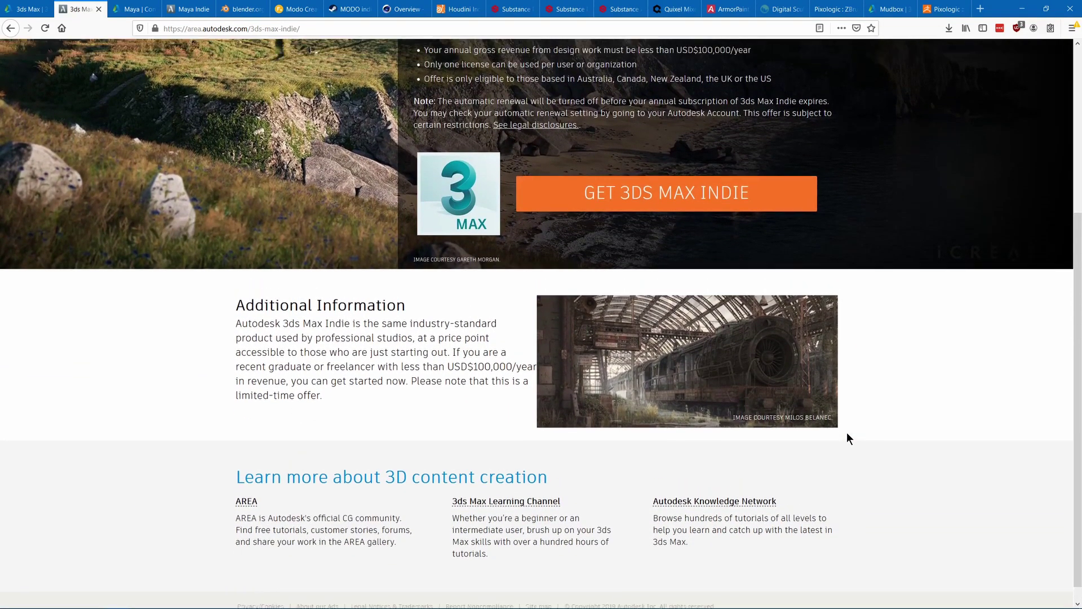
pyautogui.scroll(2, 847, 434)
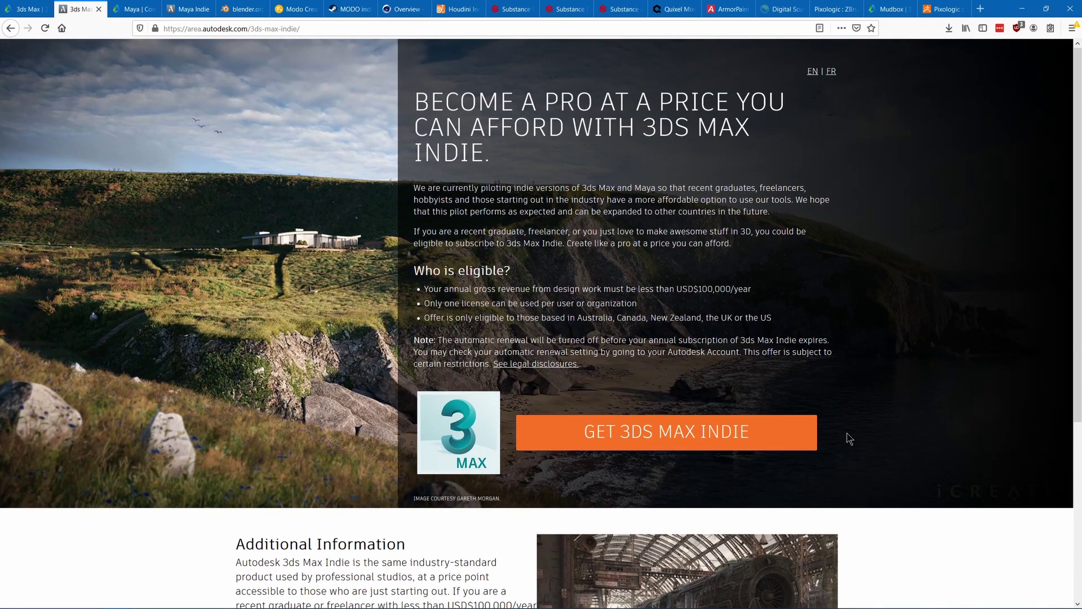
# - Read the Maya overview down to its $1,545/year subscription prices and the footer
pyautogui.hotkey('ctrl', 'Tab')
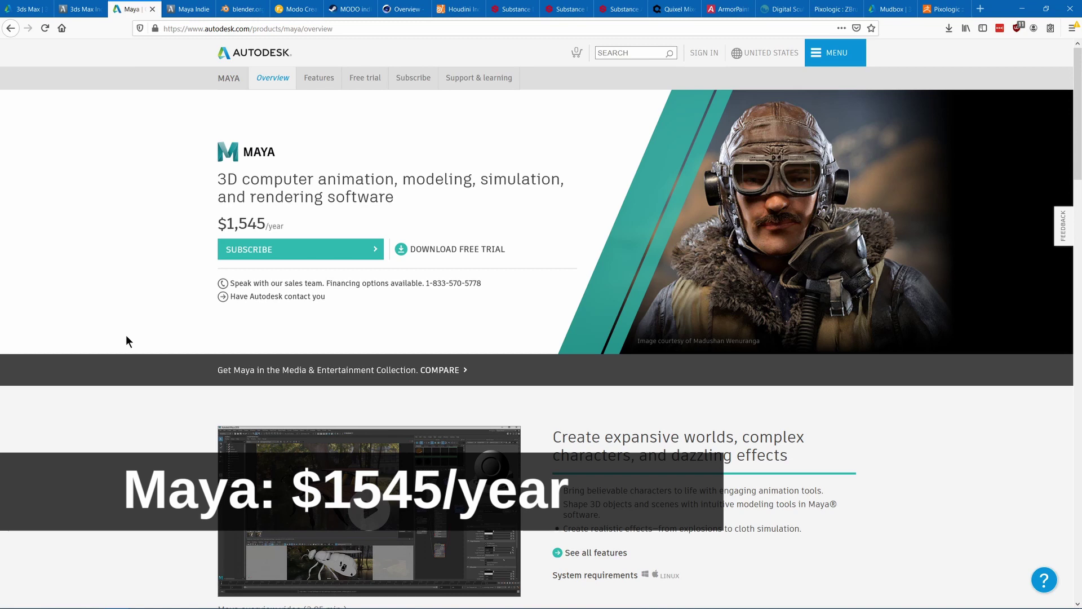
pyautogui.scroll(-2, 127, 336)
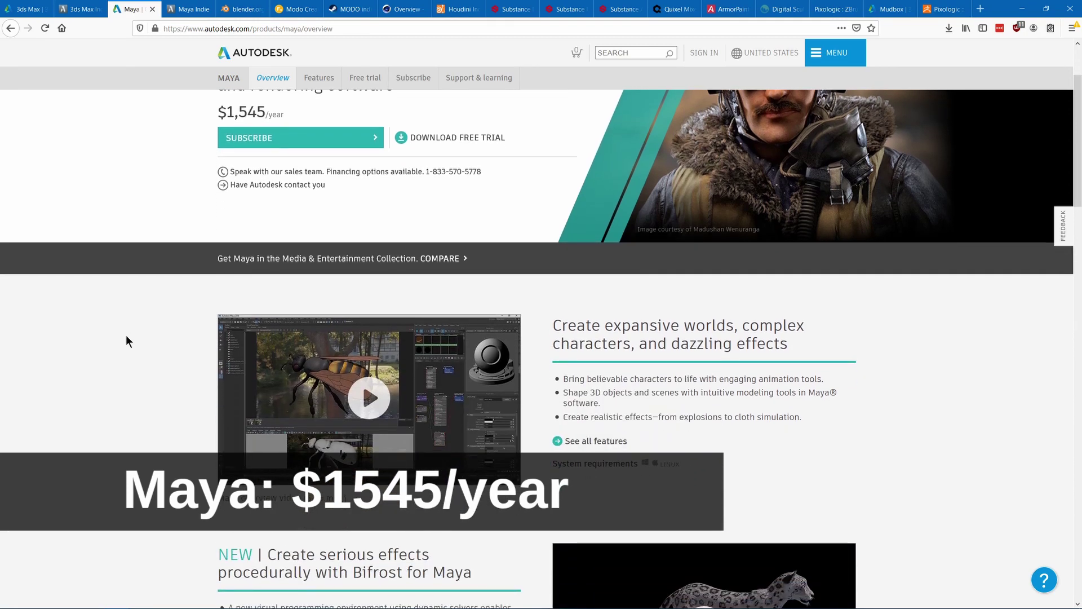
pyautogui.scroll(-3, 126, 336)
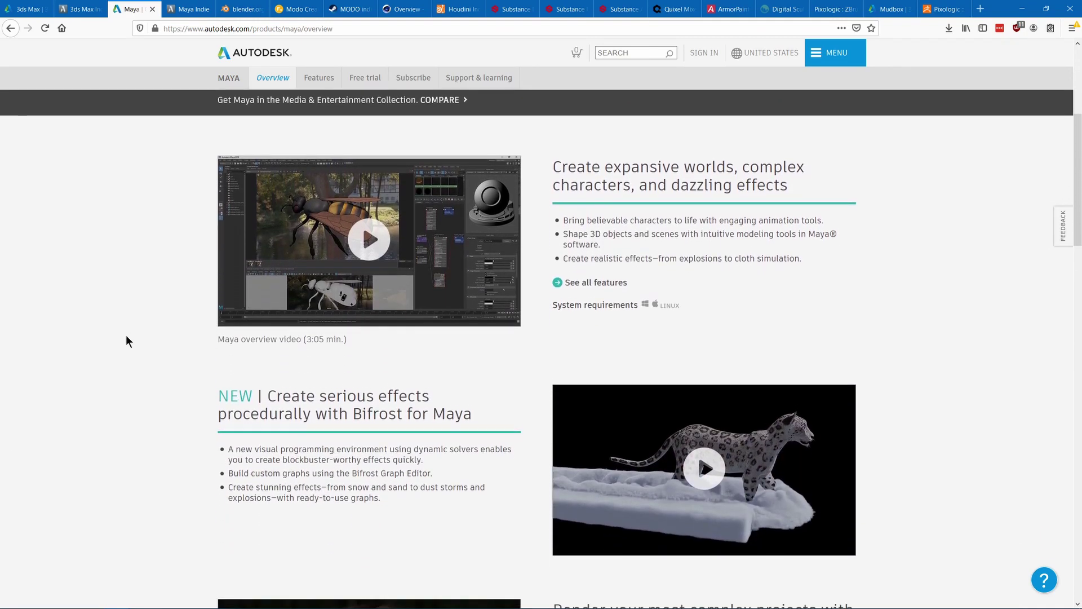
pyautogui.scroll(-1, 126, 340)
pyautogui.scroll(-1, 126, 336)
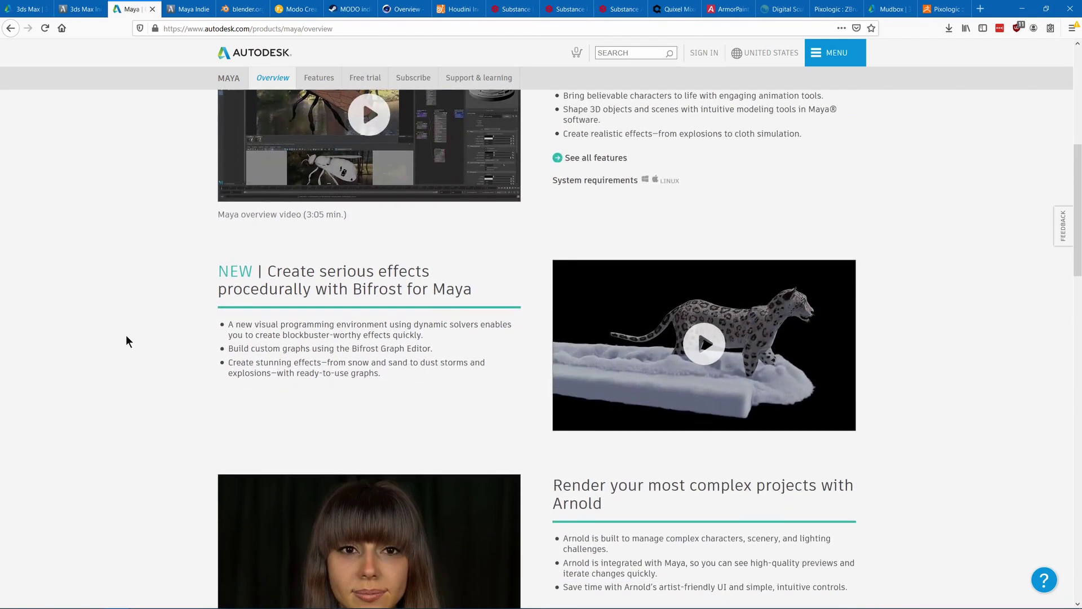
pyautogui.scroll(-3, 126, 341)
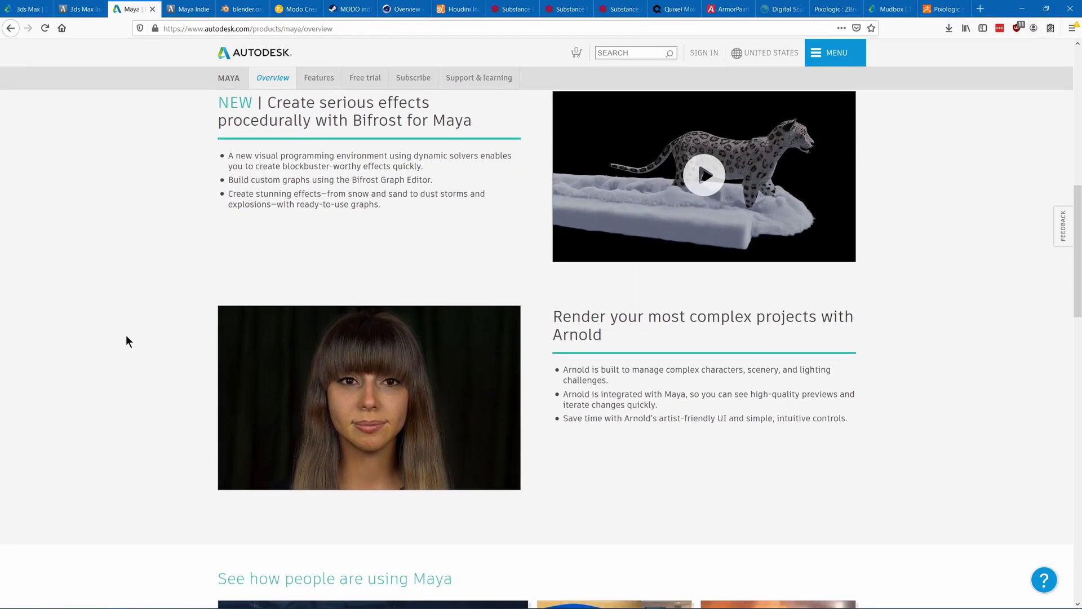
pyautogui.scroll(-3, 126, 338)
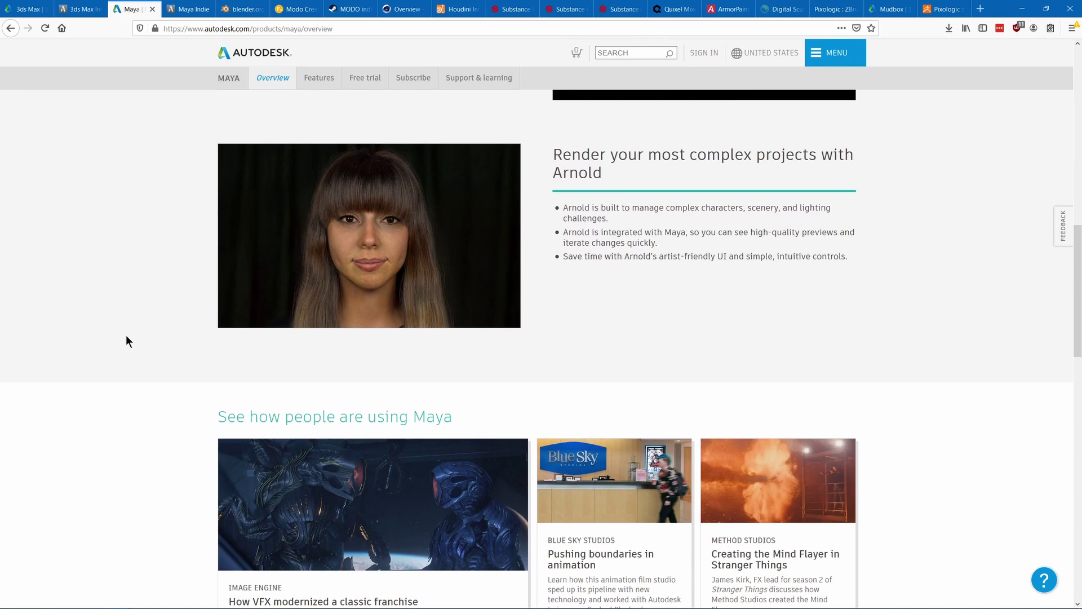
pyautogui.scroll(-3, 127, 341)
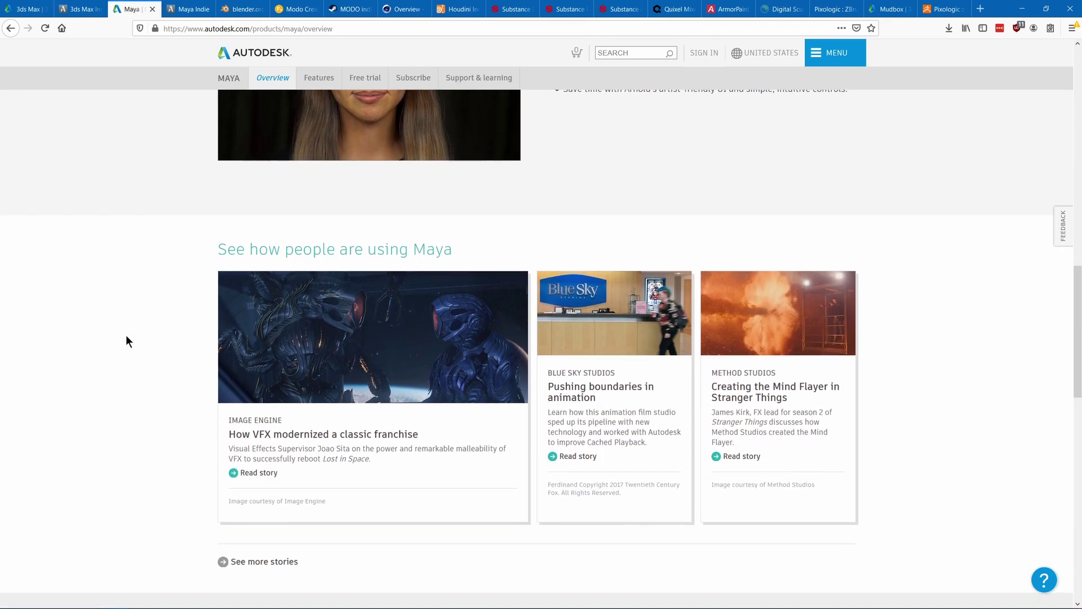
pyautogui.scroll(-3, 127, 341)
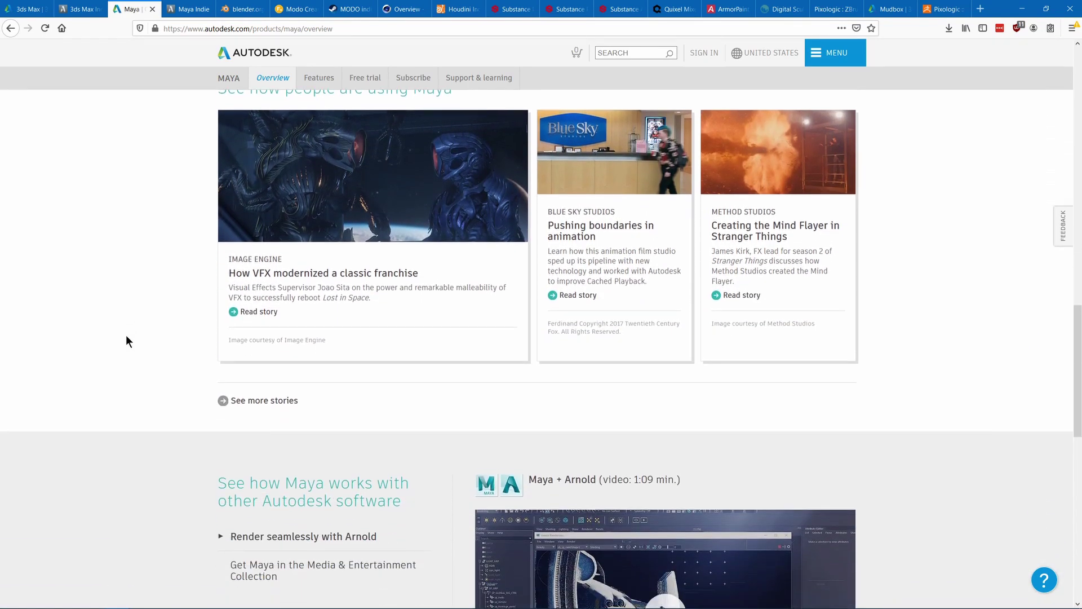
pyautogui.scroll(-3, 126, 338)
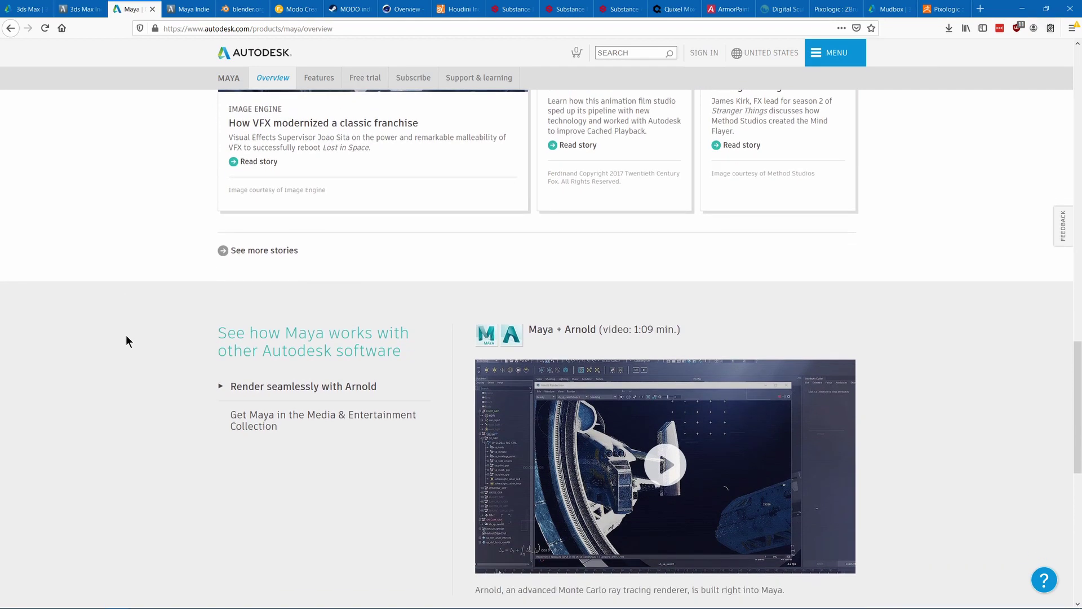
pyautogui.scroll(-2, 126, 338)
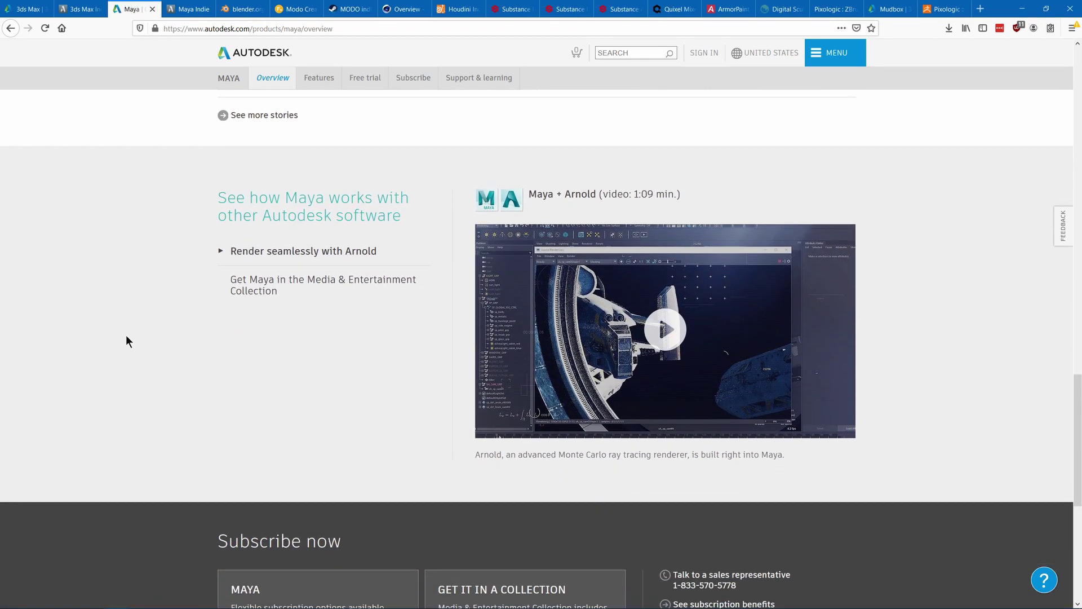
pyautogui.scroll(-3, 126, 337)
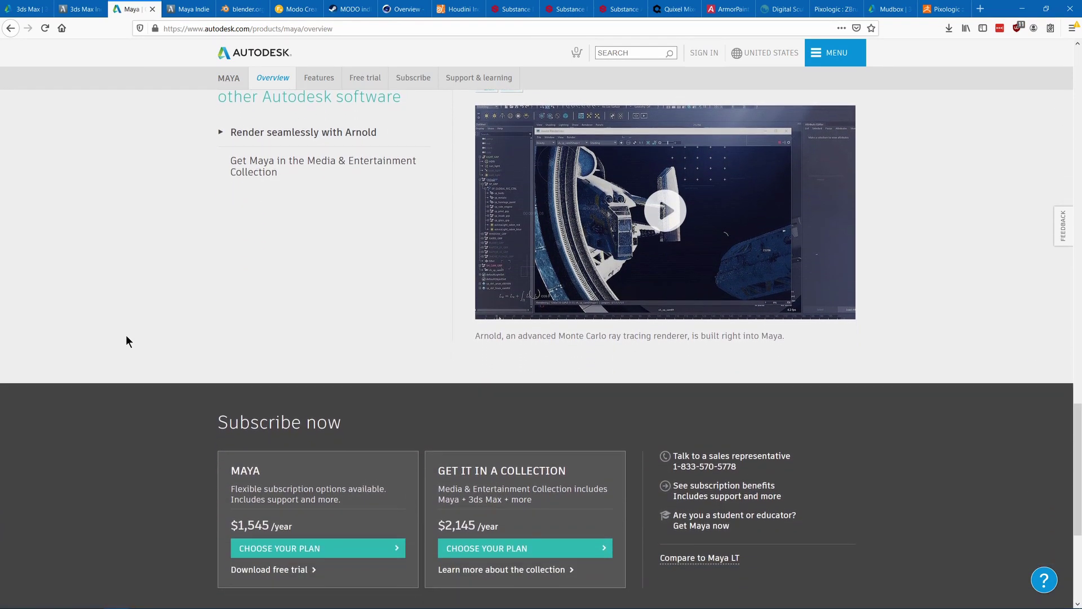
pyautogui.scroll(-3, 127, 340)
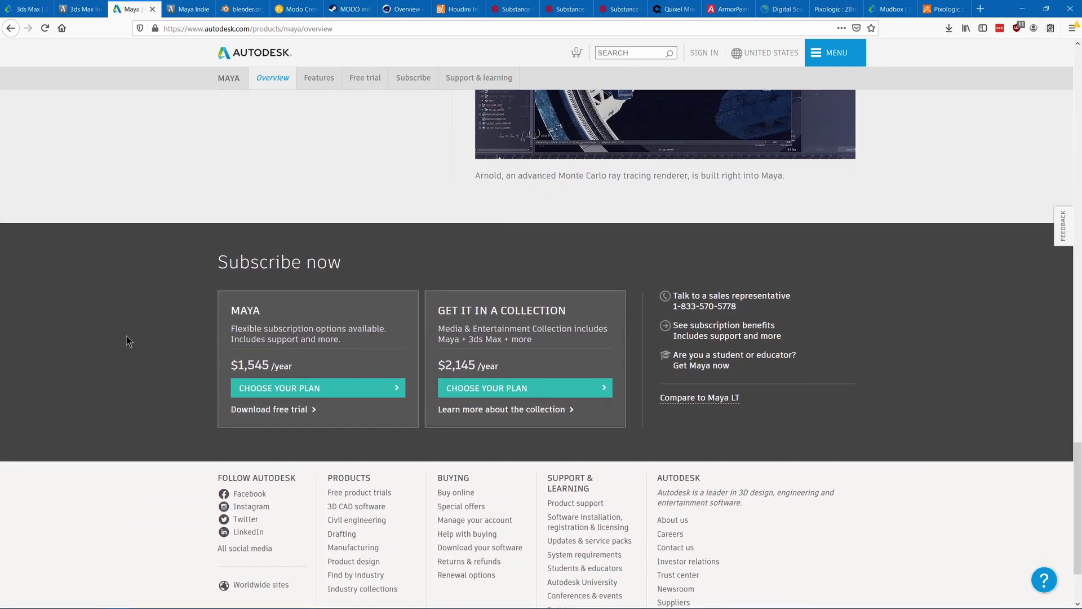
pyautogui.scroll(-1, 129, 341)
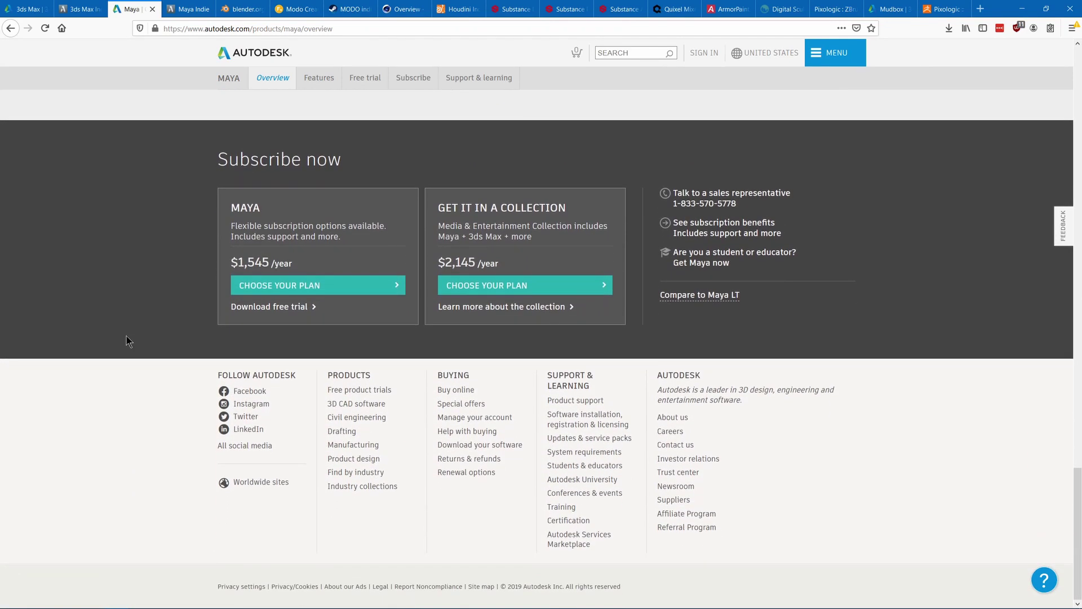
# - Look over the Maya Indie offer page and its eligibility rules
pyautogui.hotkey('ctrl', 'Tab')
pyautogui.scroll(-5, 144, 252)
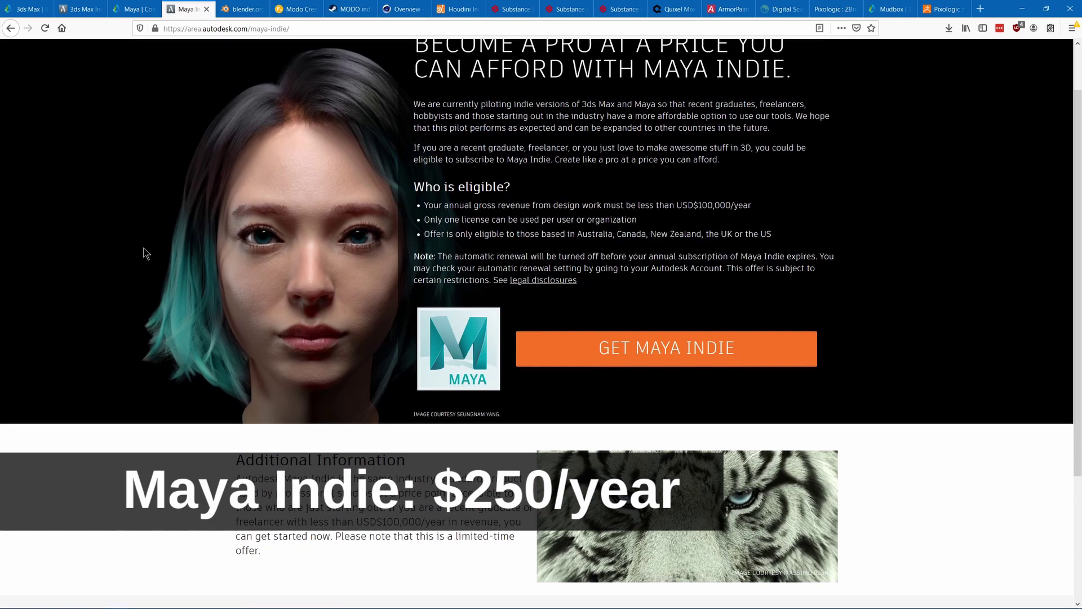
pyautogui.scroll(5, 144, 252)
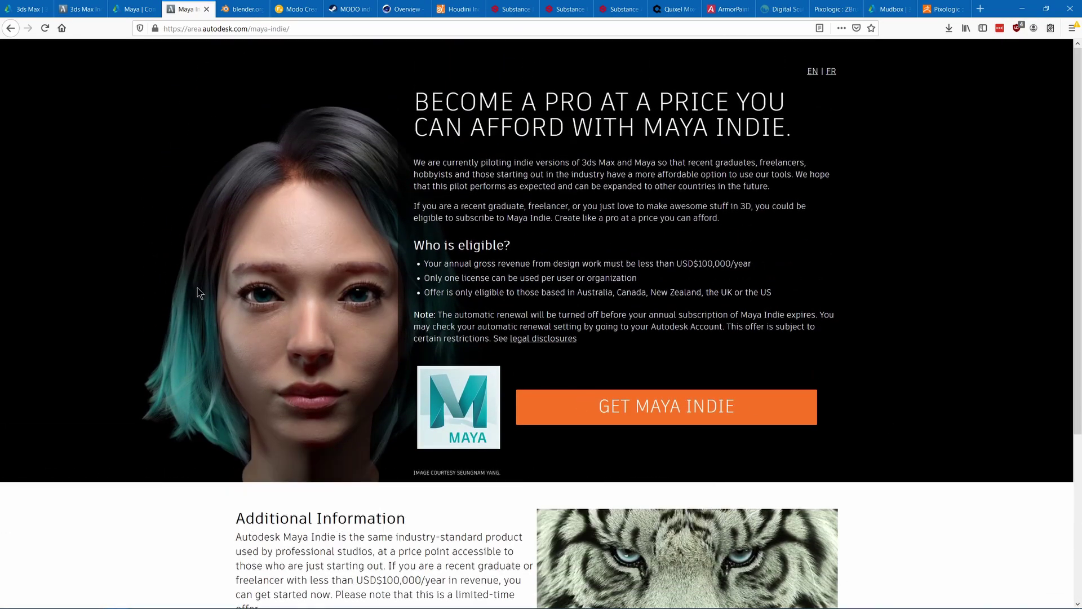
# - Read blender.org's home page past the Development Fund and Blender Cloud (€9,90/month) sections to the footer
pyautogui.hotkey('ctrl', 'Tab')
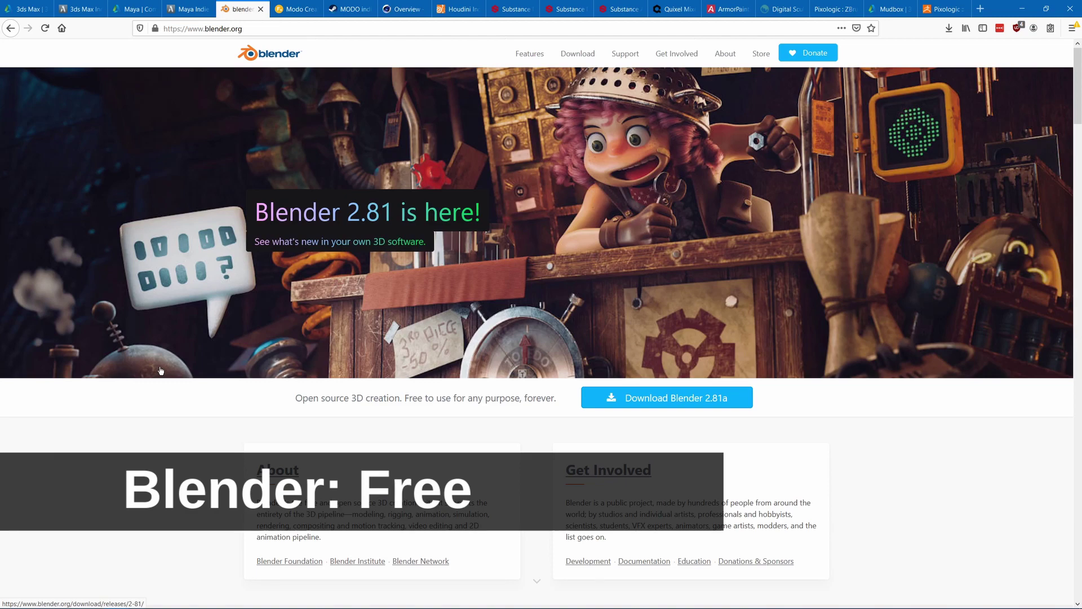
pyautogui.scroll(-5, 160, 370)
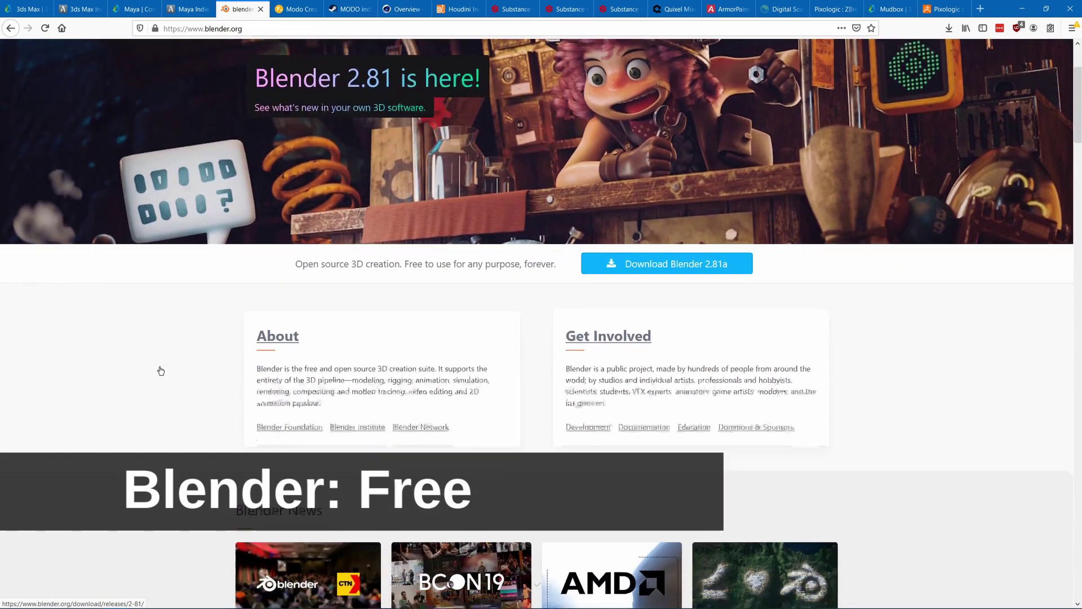
pyautogui.scroll(-10, 161, 370)
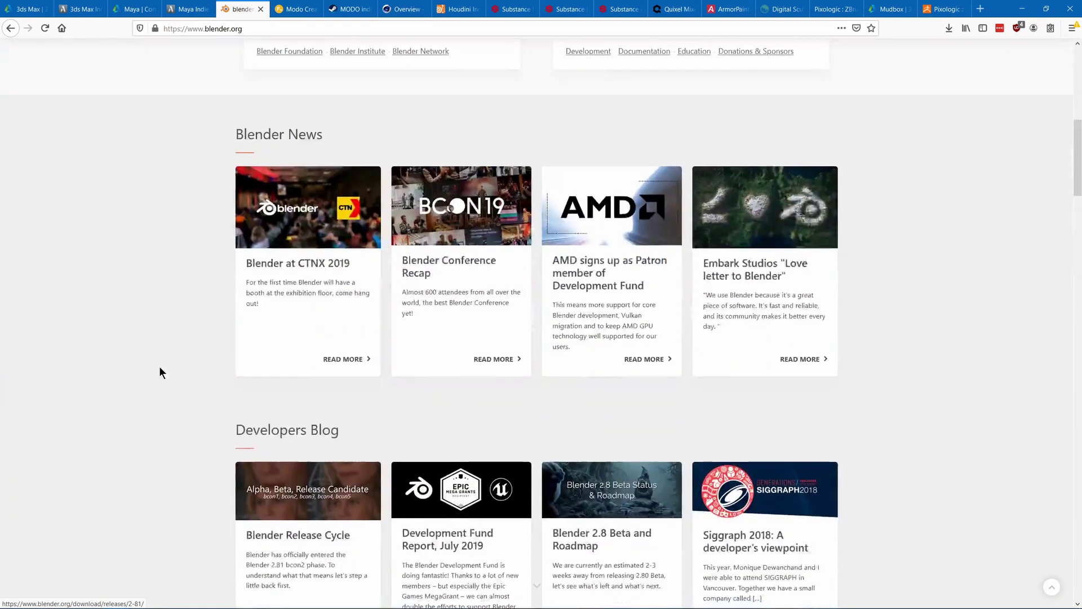
pyautogui.scroll(-7, 160, 372)
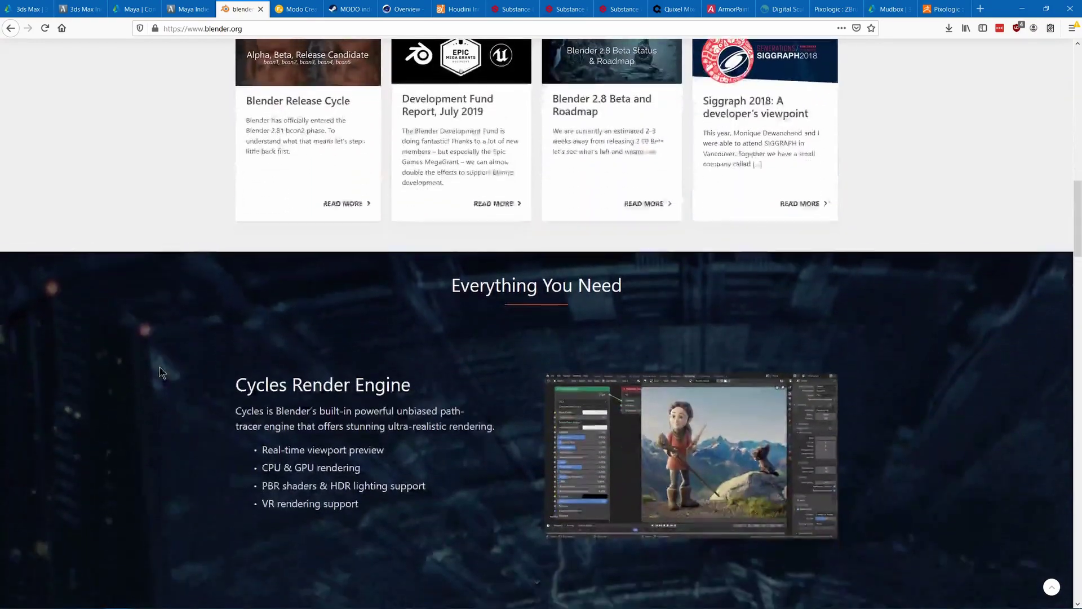
pyautogui.scroll(-4, 160, 367)
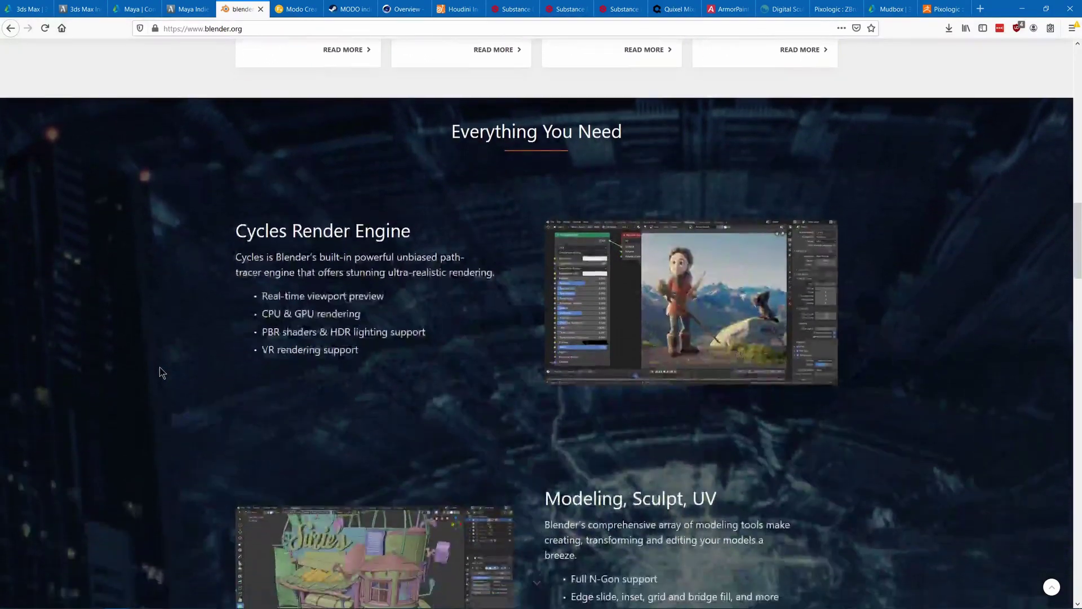
pyautogui.scroll(-3, 160, 367)
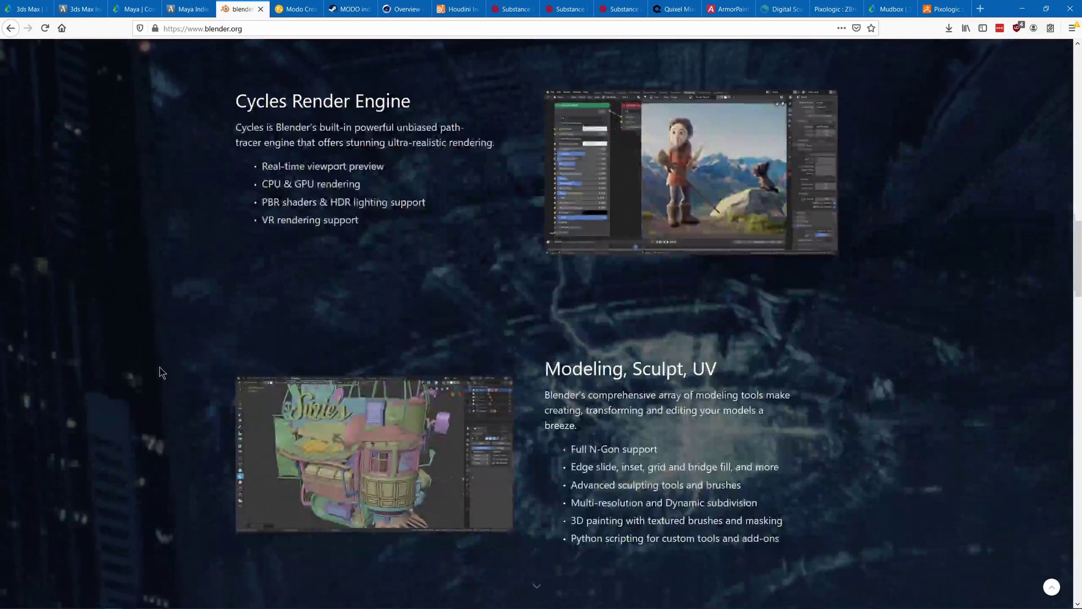
pyautogui.scroll(-3, 160, 367)
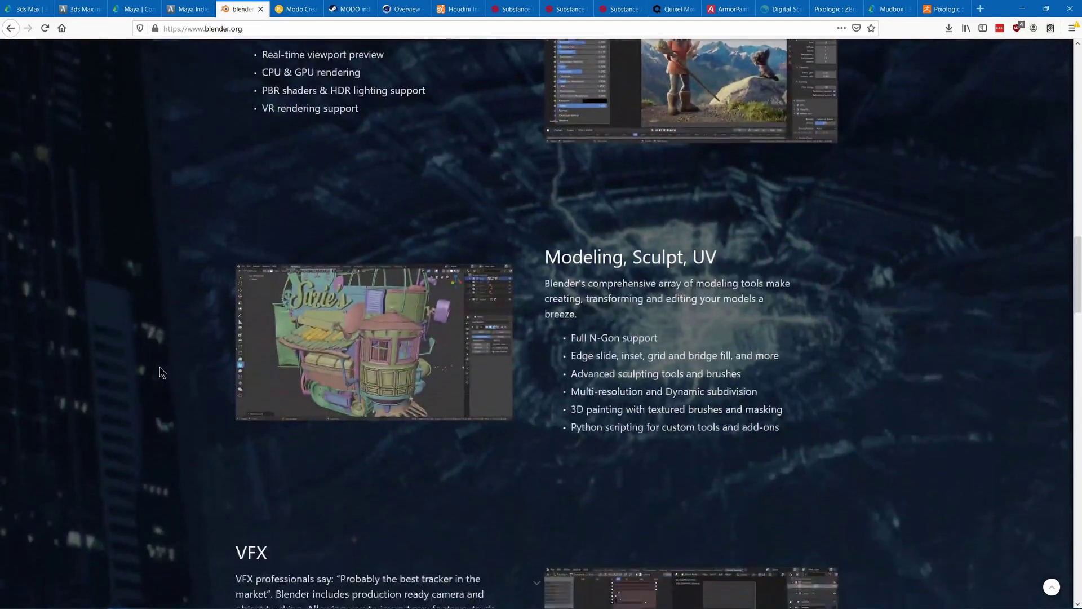
pyautogui.scroll(-3, 160, 367)
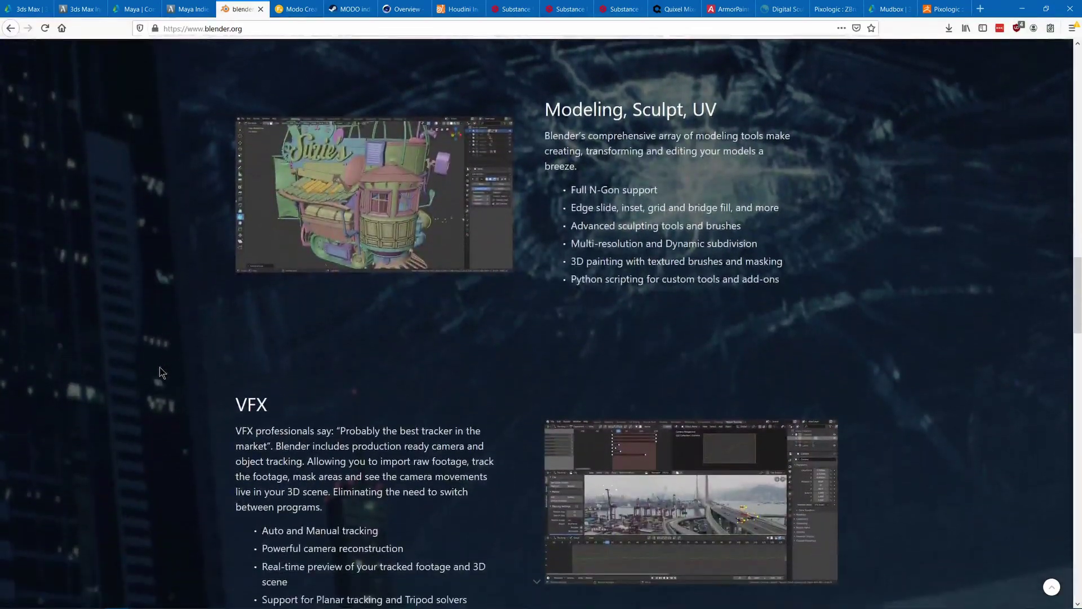
pyautogui.scroll(-3, 160, 367)
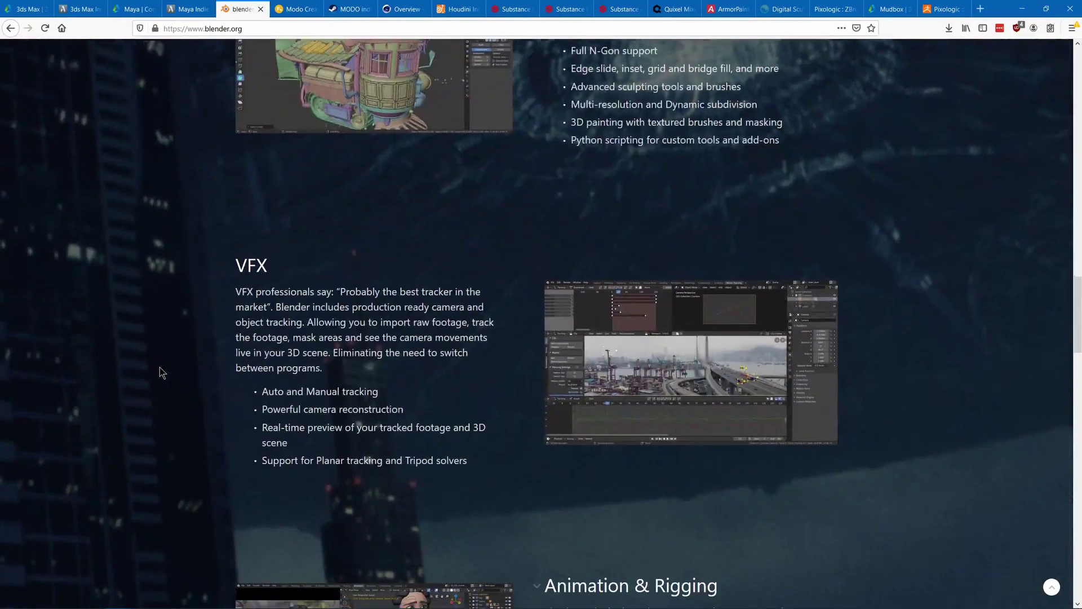
pyautogui.scroll(-2, 160, 367)
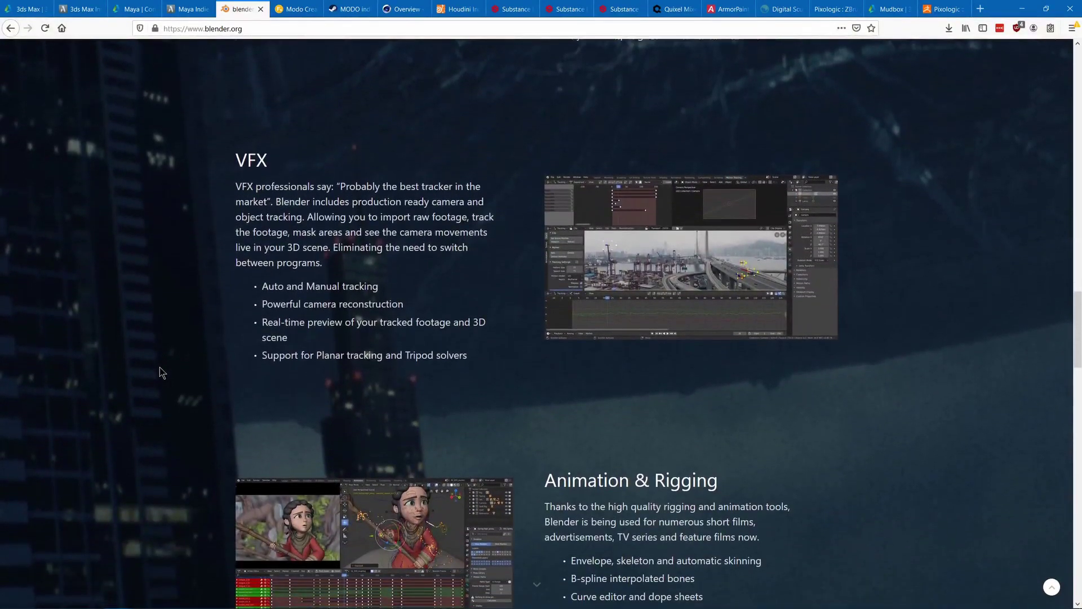
pyautogui.scroll(-1, 160, 367)
pyautogui.scroll(-2, 160, 373)
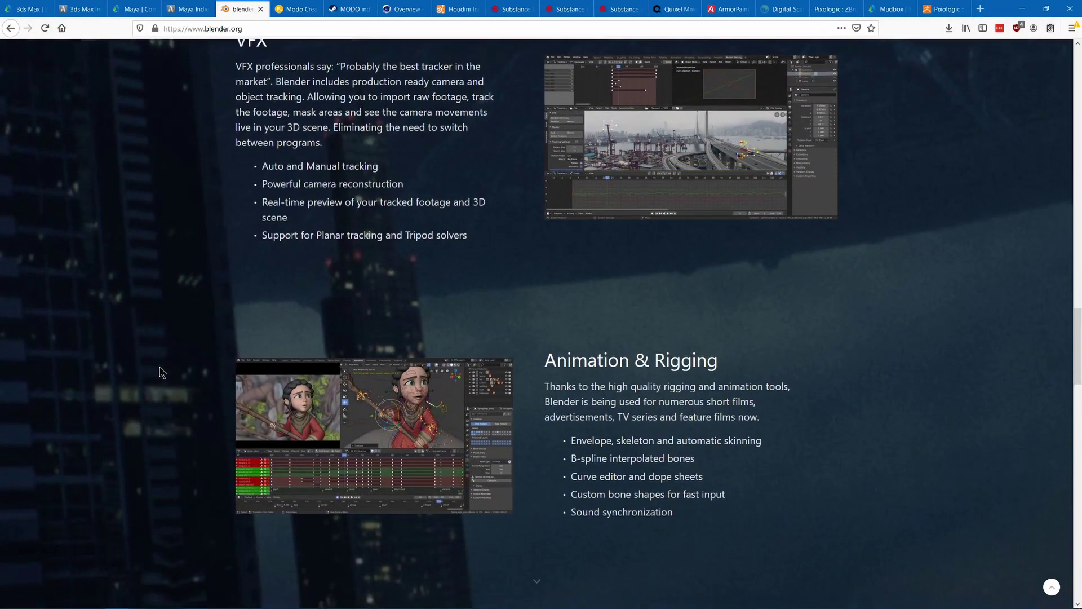
pyautogui.scroll(-2, 161, 372)
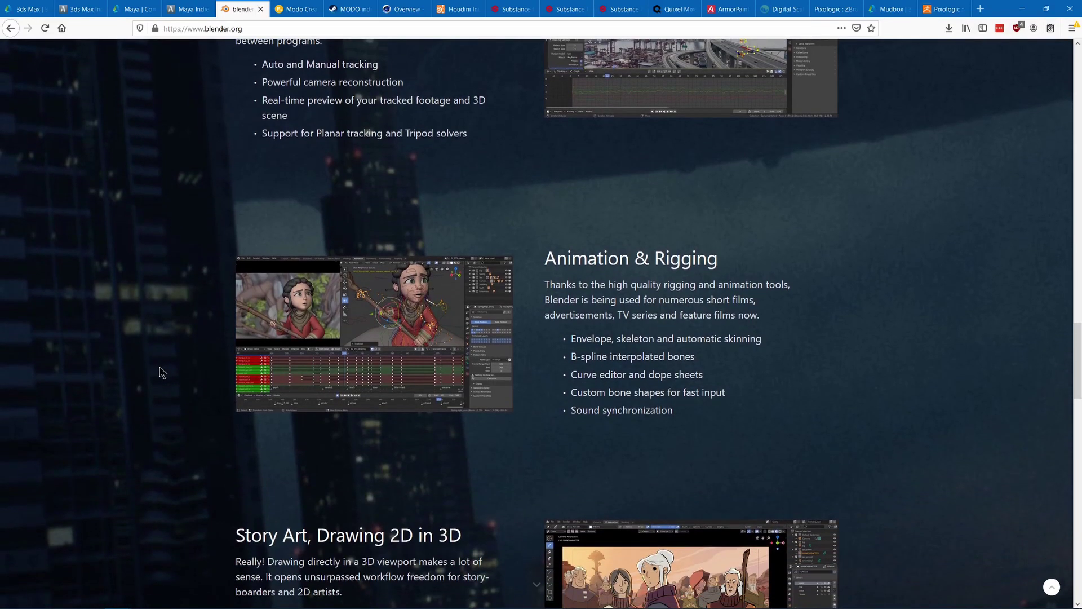
pyautogui.scroll(-1, 160, 372)
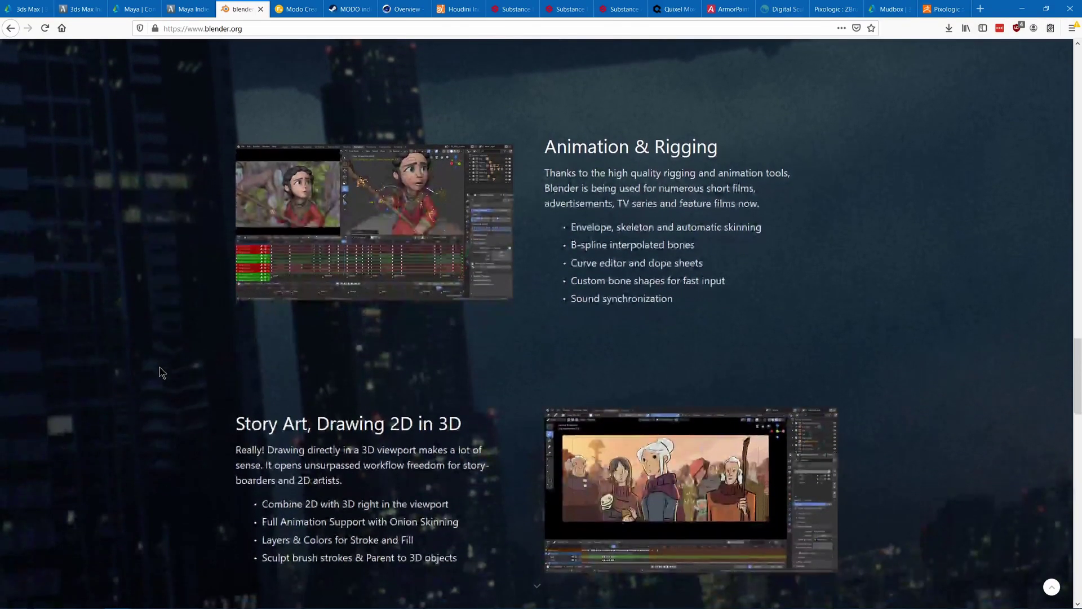
pyautogui.scroll(-1, 160, 372)
pyautogui.scroll(-2, 159, 368)
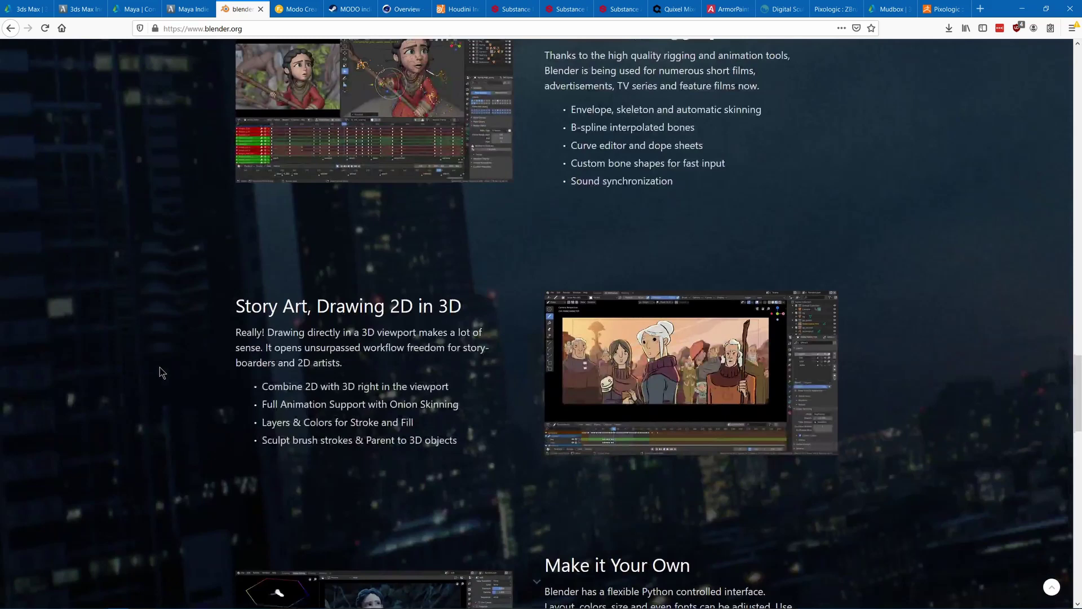
pyautogui.scroll(-2, 160, 372)
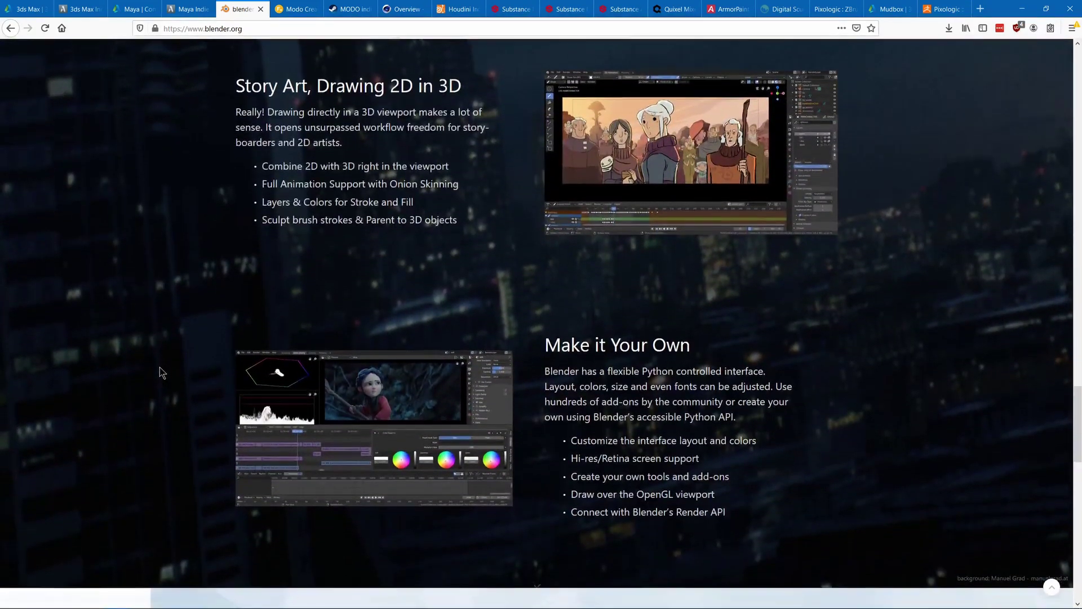
pyautogui.scroll(-3, 160, 372)
pyautogui.scroll(-3, 159, 368)
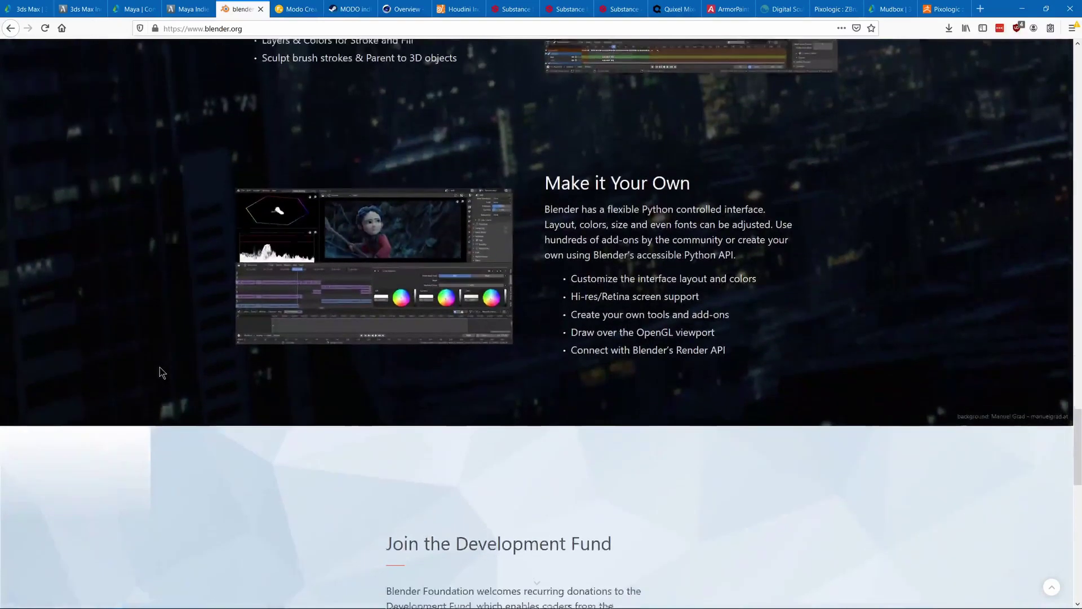
pyautogui.scroll(-4, 160, 368)
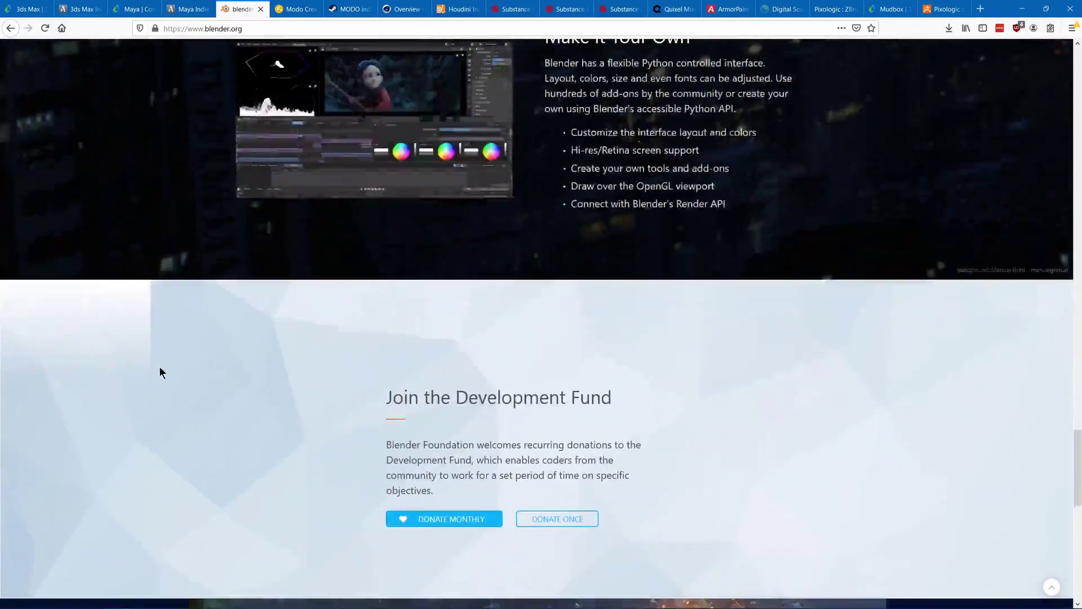
pyautogui.scroll(-3, 159, 368)
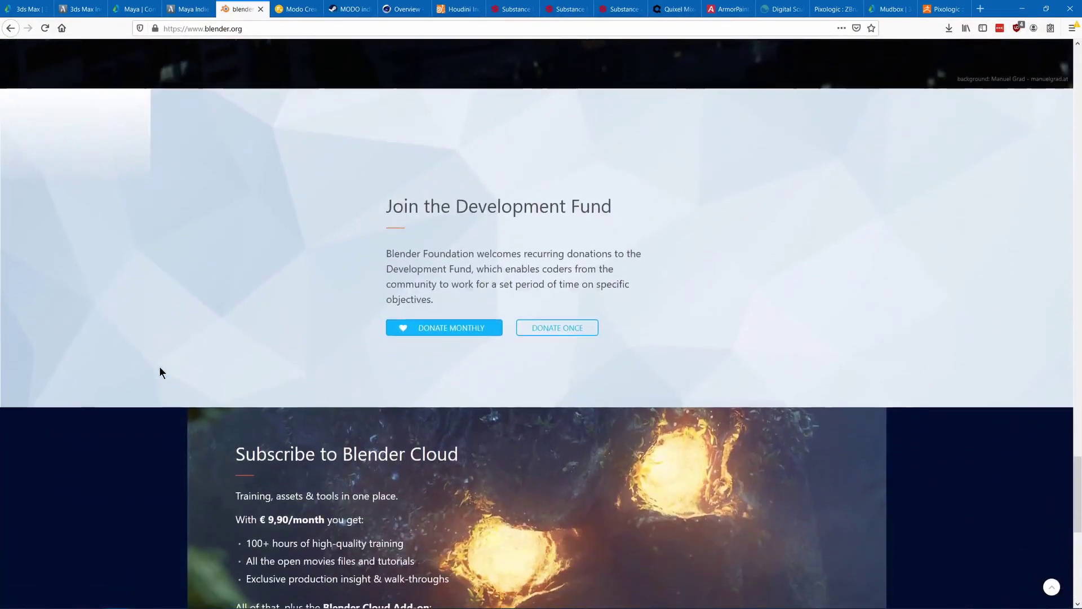
pyautogui.scroll(-5, 160, 367)
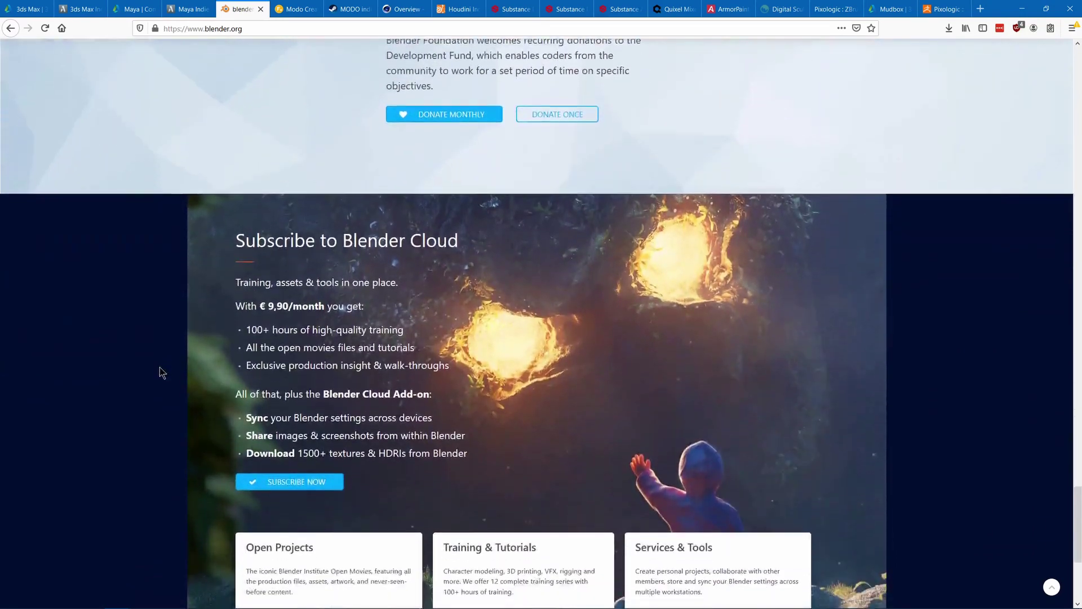
pyautogui.scroll(-3, 160, 367)
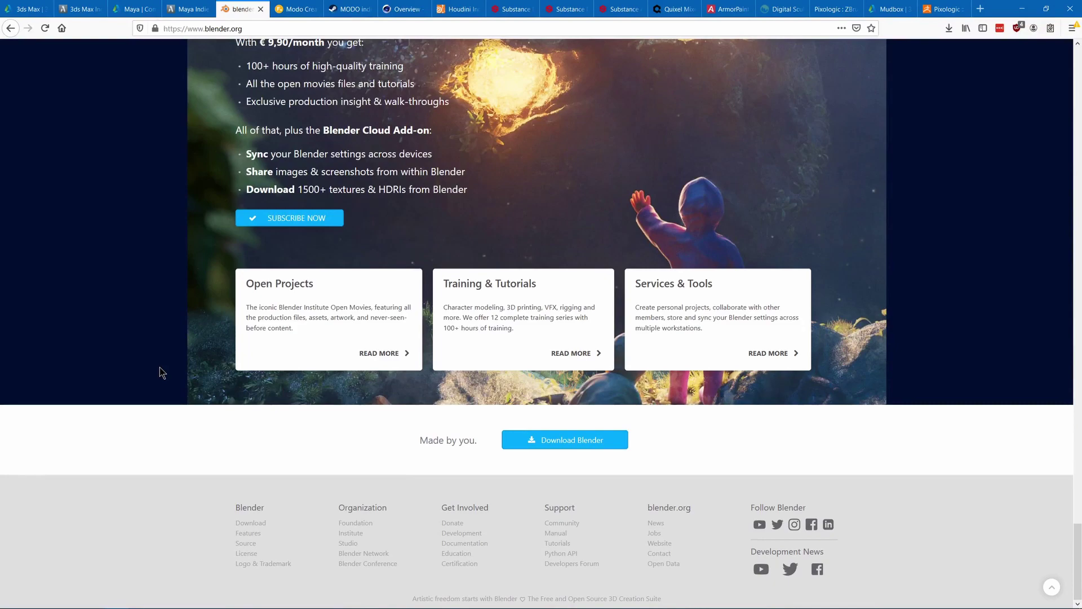
# - Check Modo's pricing cards ($599/yr subscription, $1,799 perpetual), then move to the Steam MODO indie page
pyautogui.hotkey('ctrl', 'Tab')
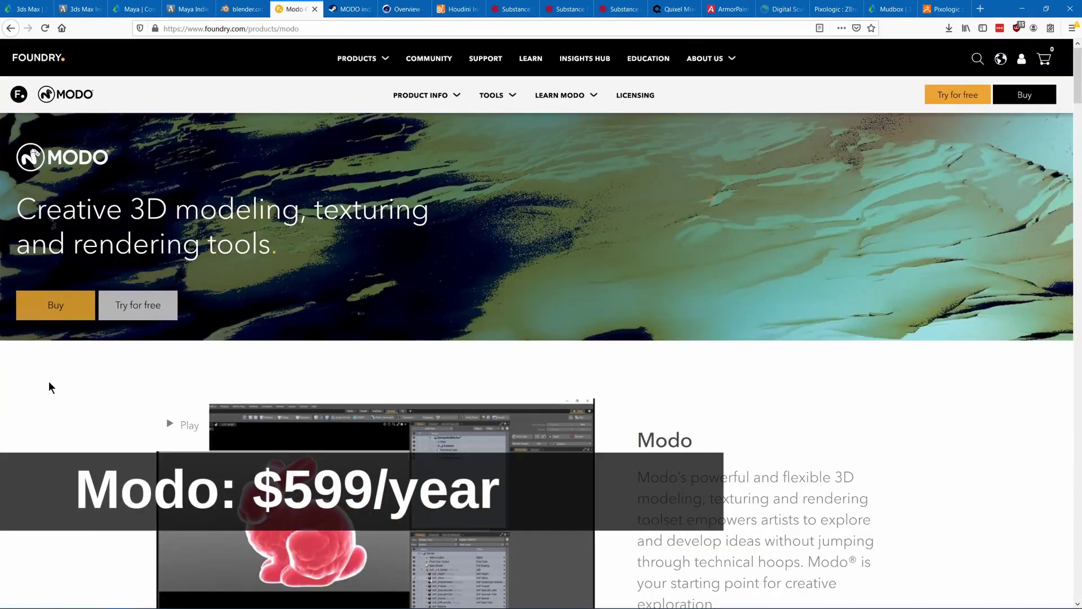
pyautogui.scroll(-3, 48, 381)
pyautogui.scroll(-14, 49, 381)
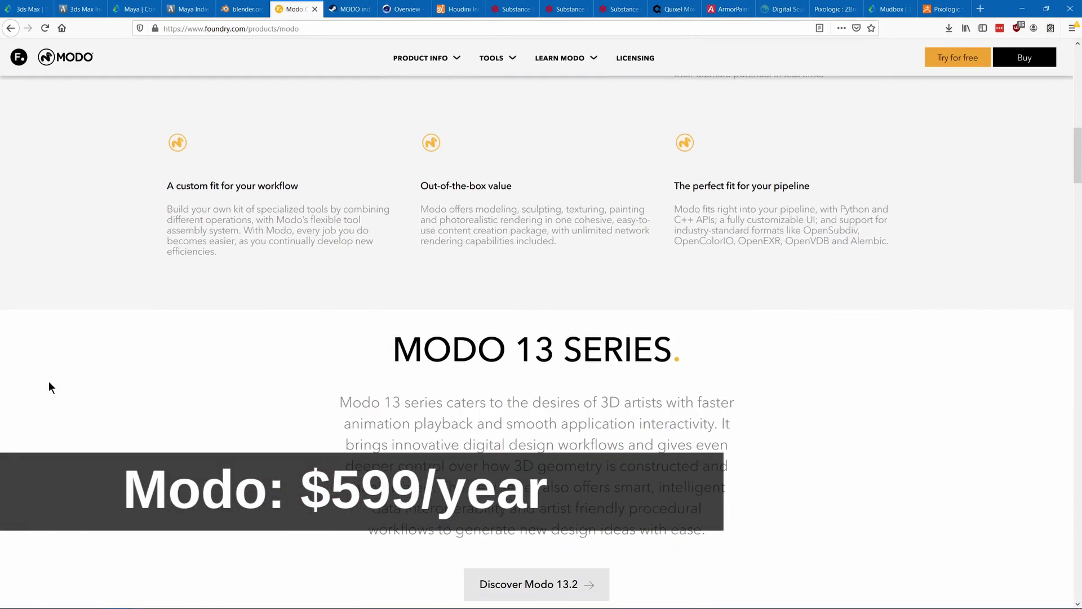
pyautogui.scroll(-15, 49, 384)
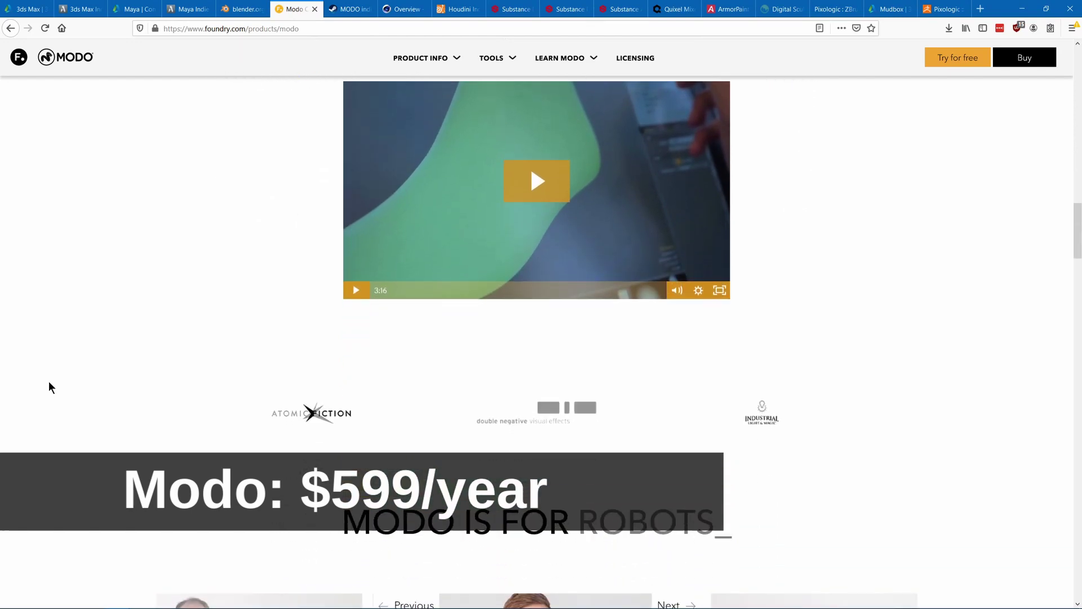
pyautogui.scroll(-16, 49, 383)
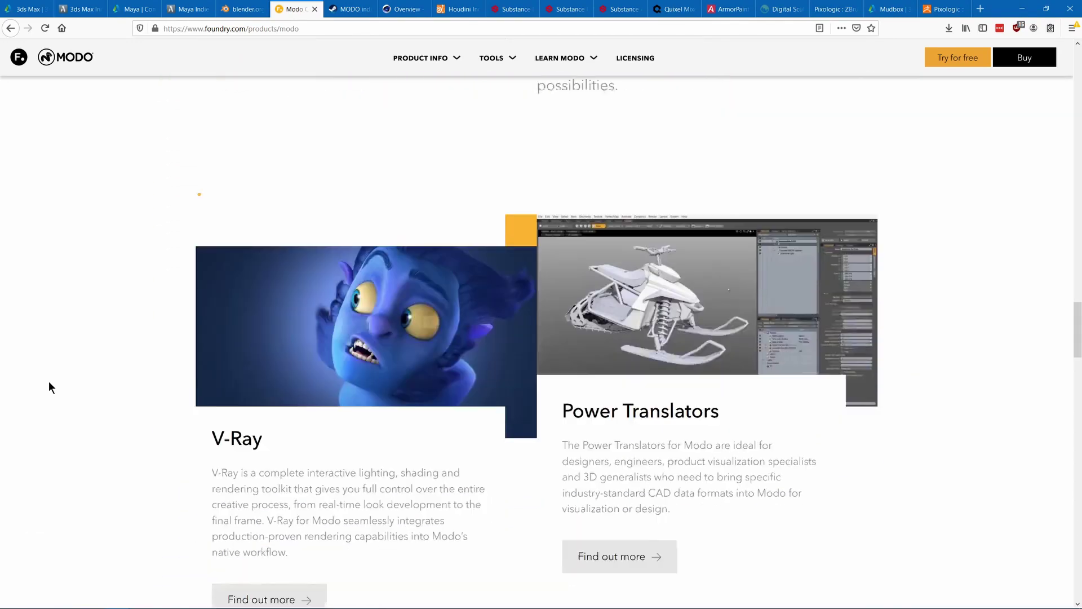
pyautogui.scroll(-15, 49, 384)
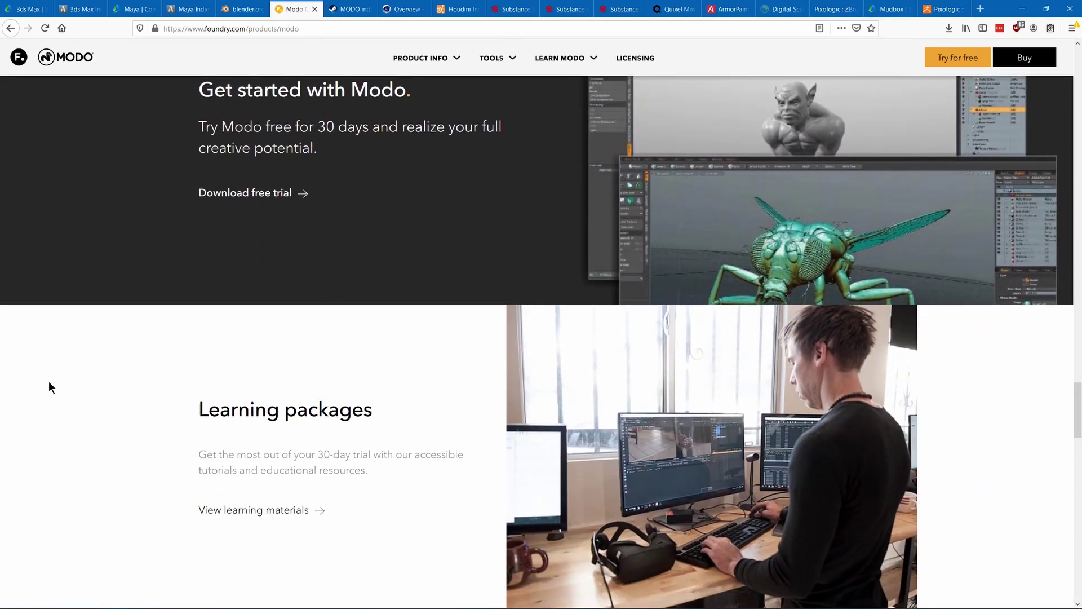
pyautogui.scroll(-18, 49, 382)
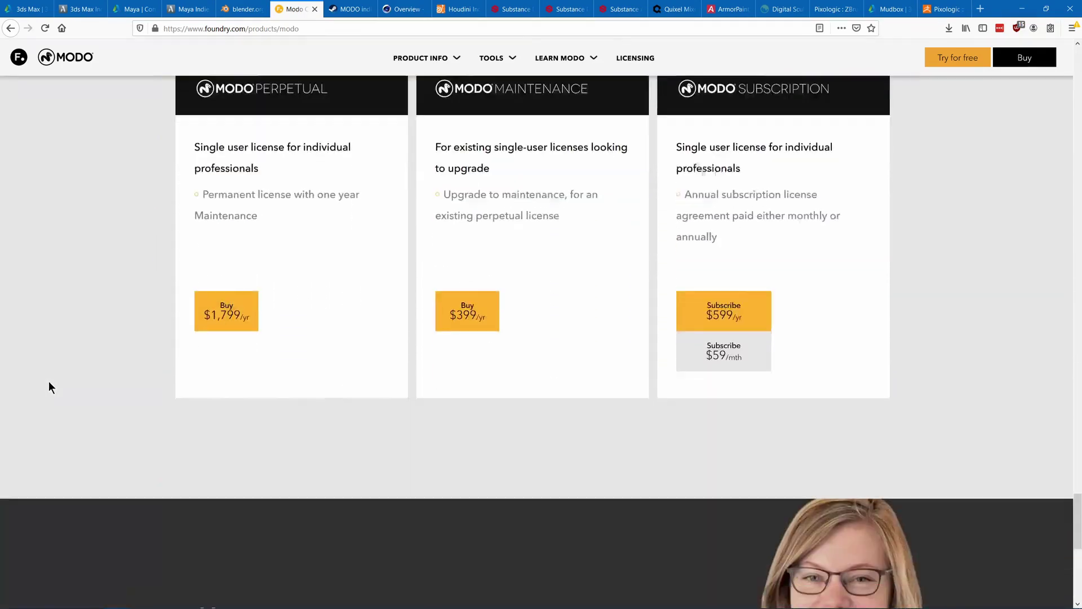
pyautogui.scroll(5, 48, 387)
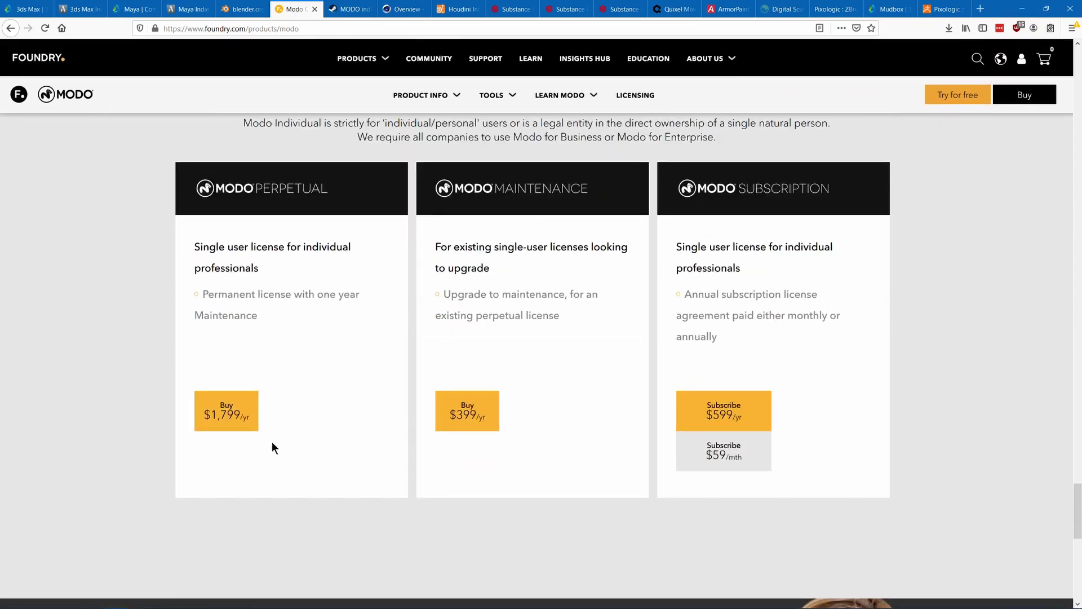
pyautogui.hotkey('ctrl', 'Tab')
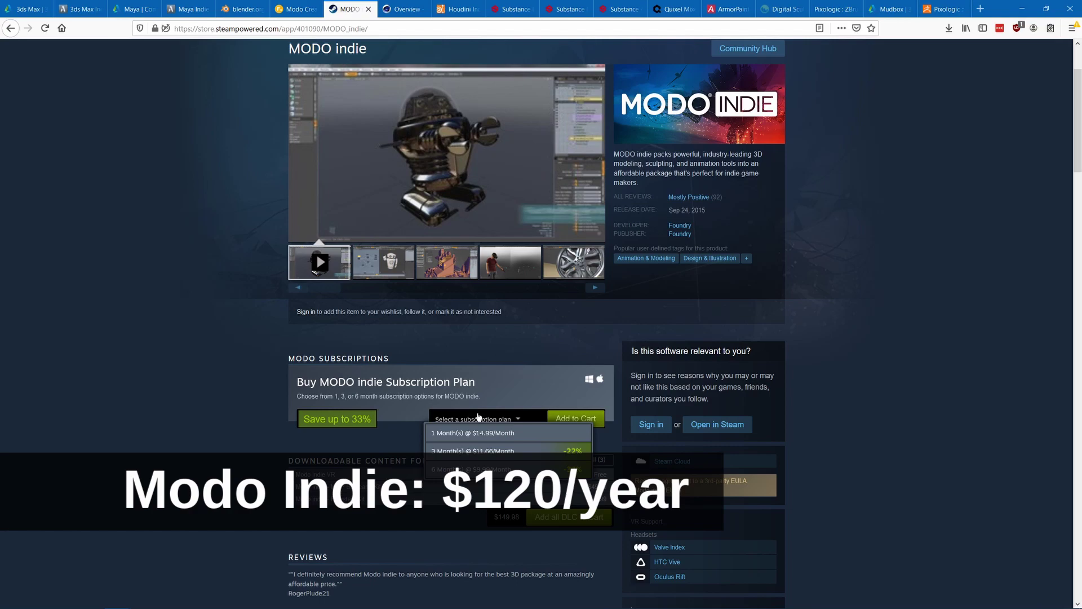
# - Skim Maxon's Cinema 4D plans (USD 59.99/mo annual to USD 3495 perpetual), then return to the top
pyautogui.hotkey('ctrl', 'Tab')
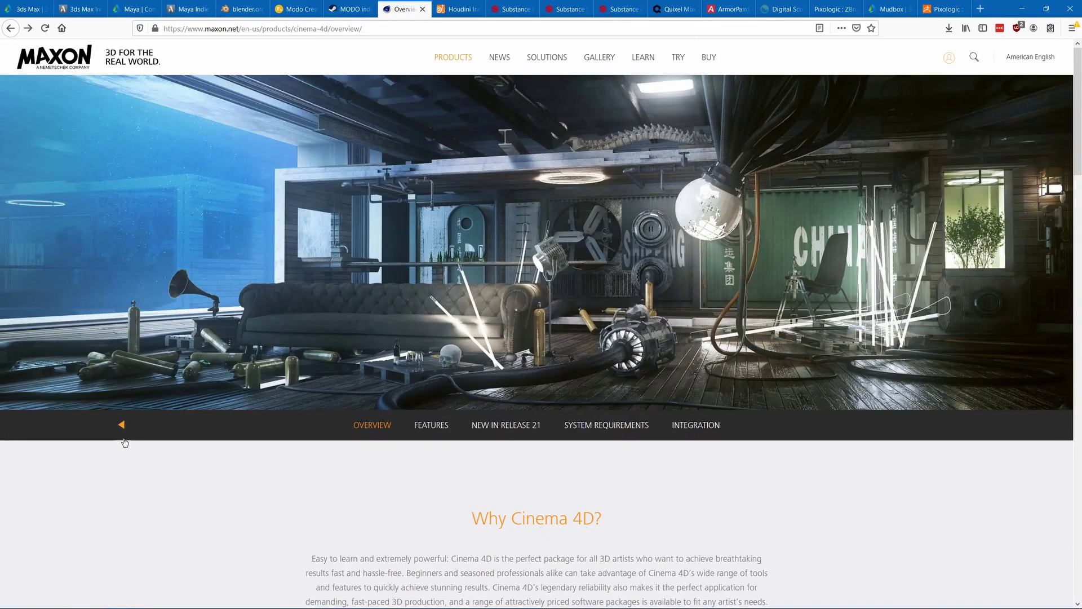
pyautogui.scroll(-10, 125, 443)
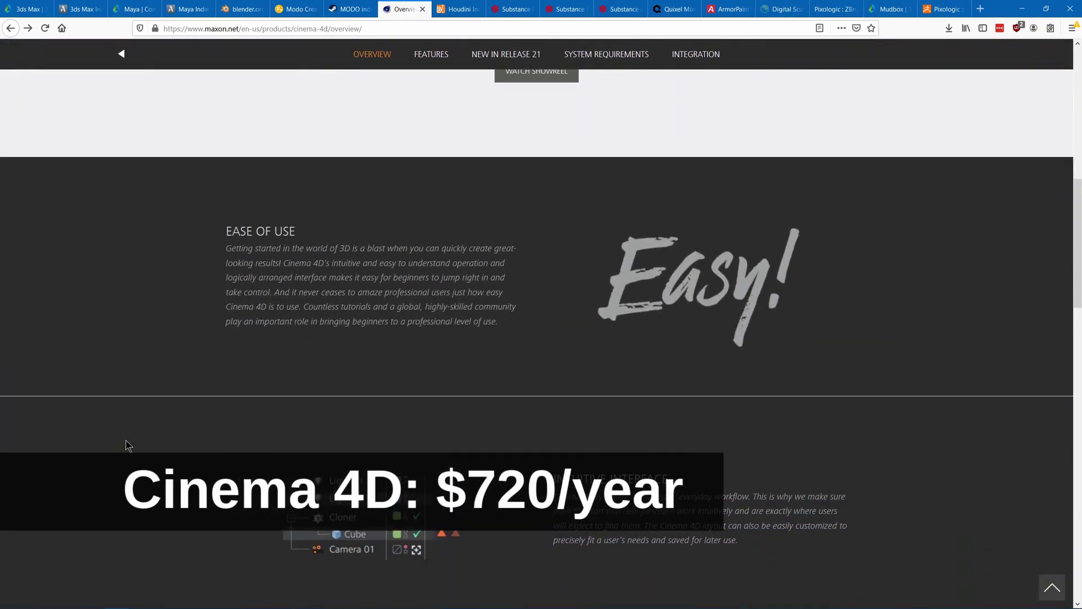
pyautogui.scroll(-10, 126, 443)
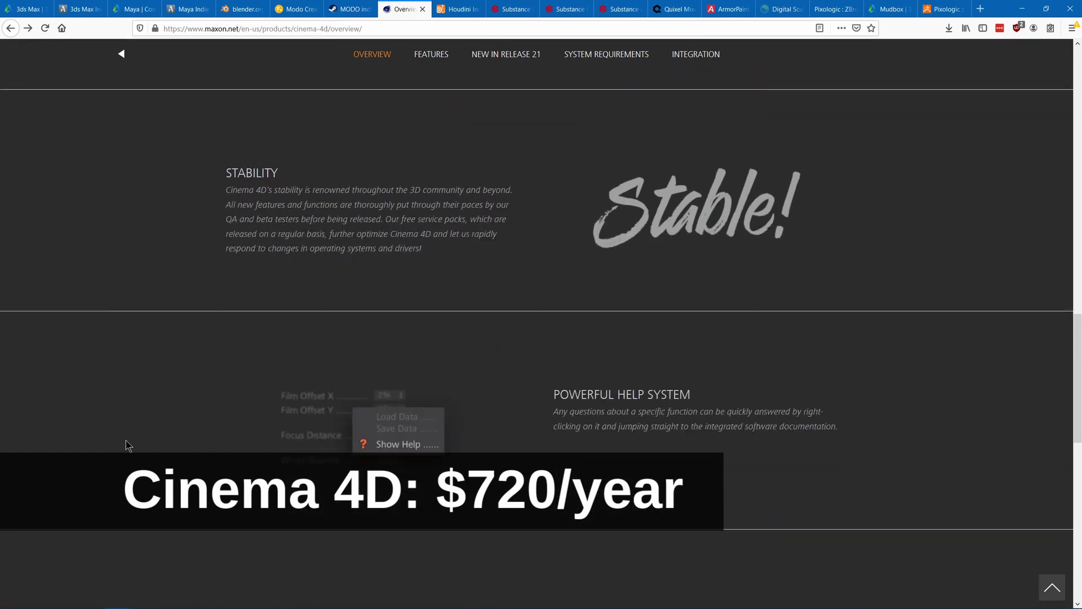
pyautogui.scroll(-9, 126, 443)
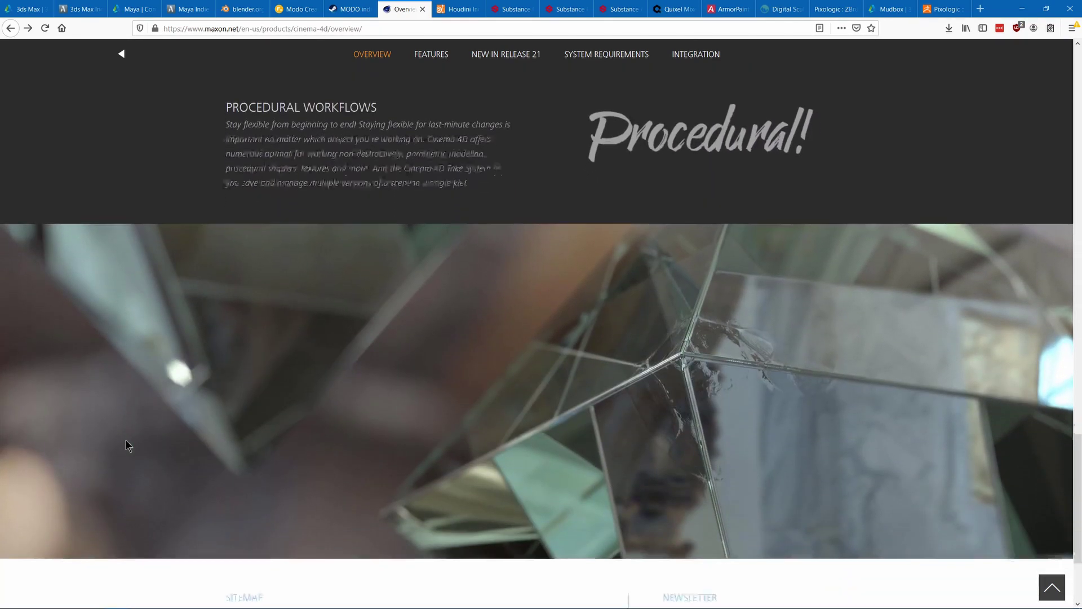
pyautogui.scroll(-3, 126, 442)
pyautogui.press('Home')
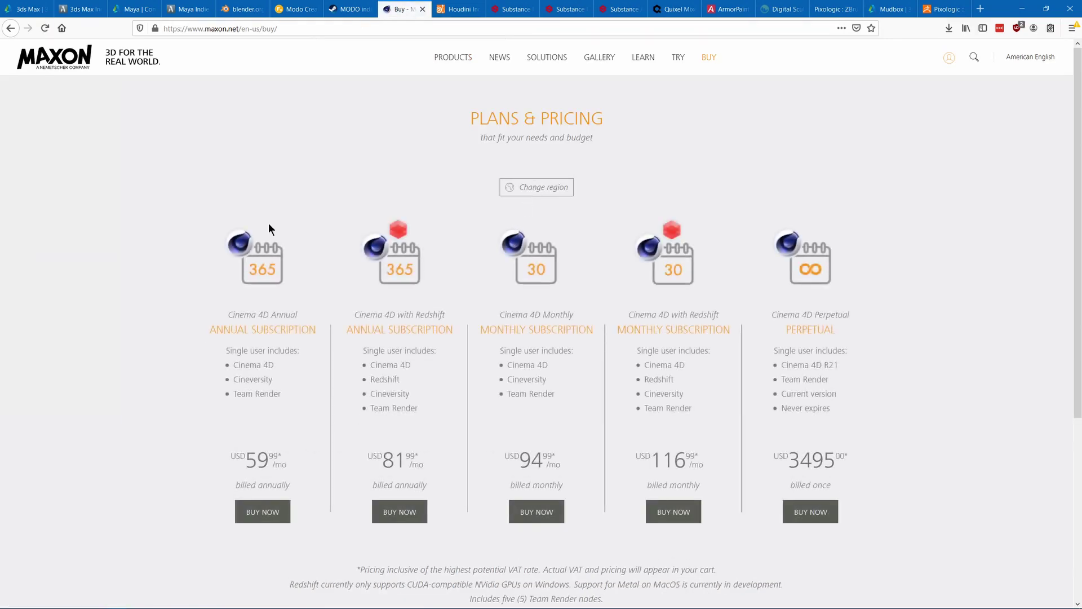
# - Read the Houdini Indie feature sections down to the $269 1yr / $399 2yr pricing and license restrictions
pyautogui.hotkey('ctrl', 'Tab')
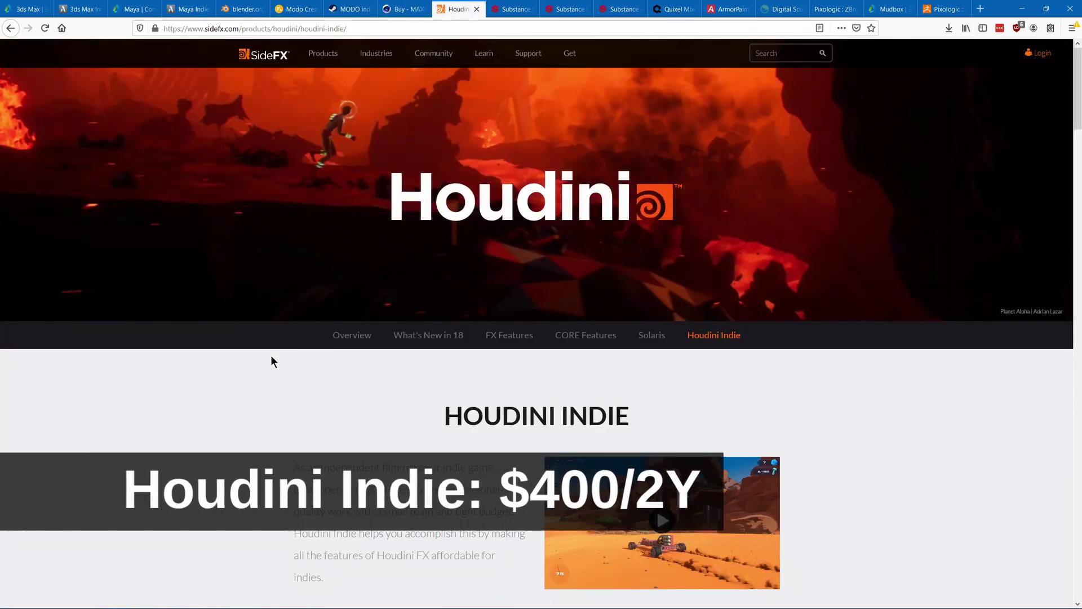
pyautogui.scroll(-3, 257, 384)
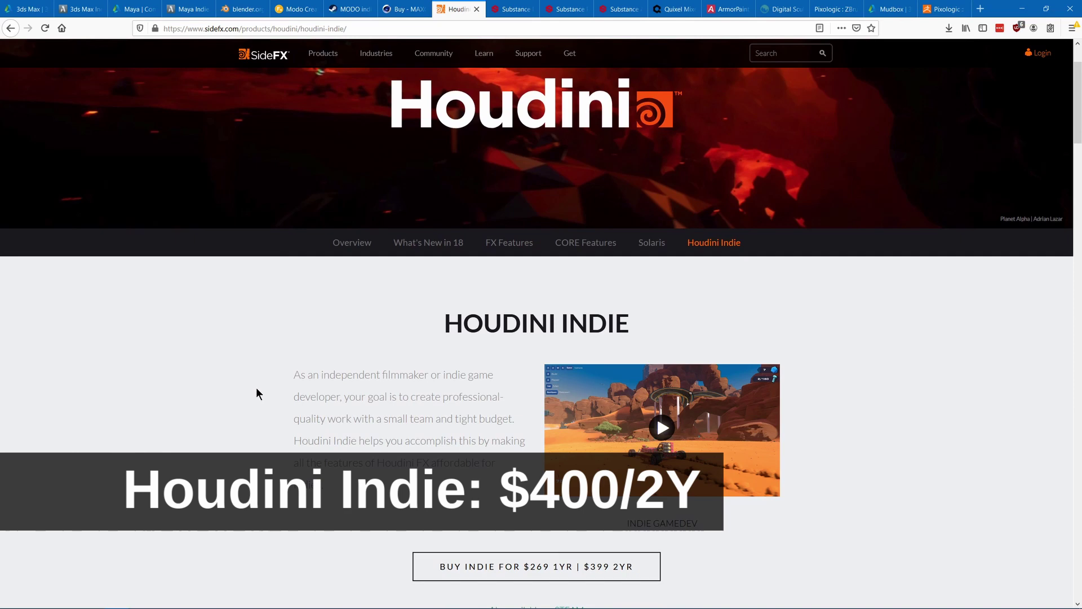
pyautogui.scroll(-3, 248, 412)
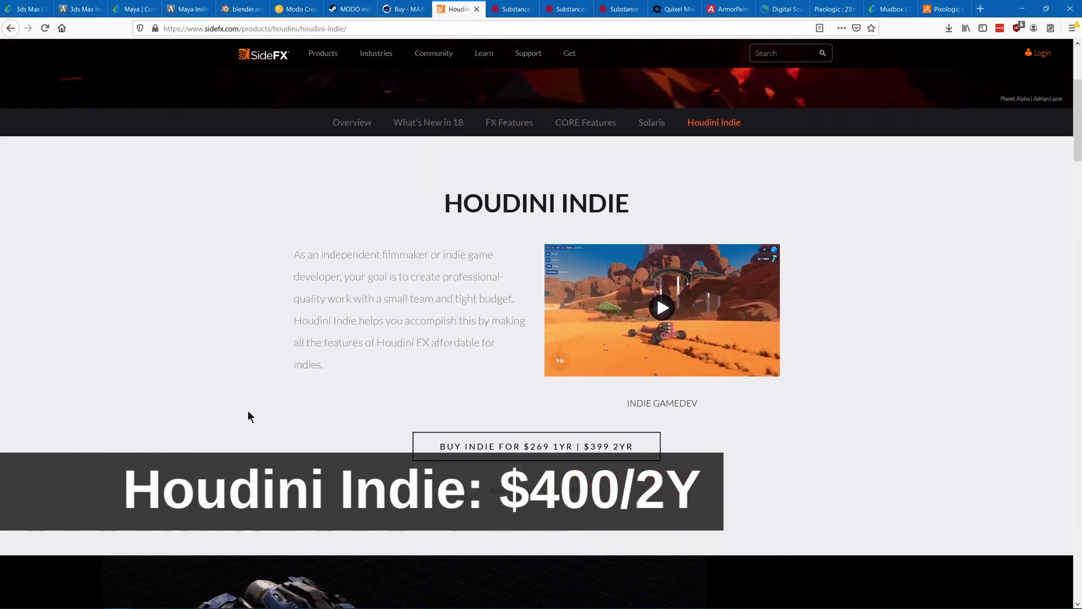
pyautogui.scroll(-3, 249, 417)
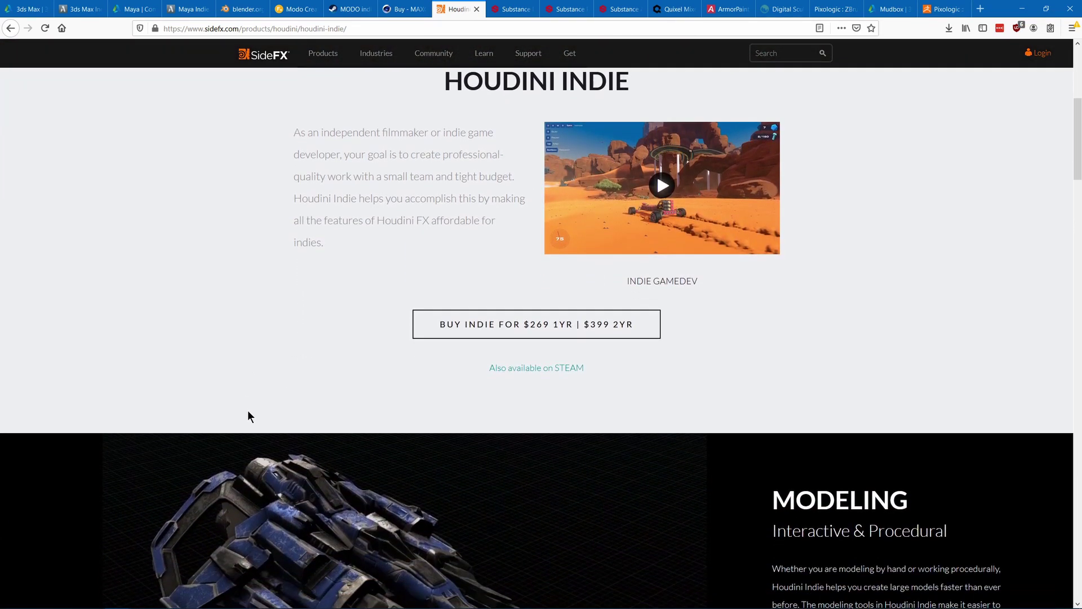
pyautogui.scroll(-3, 249, 416)
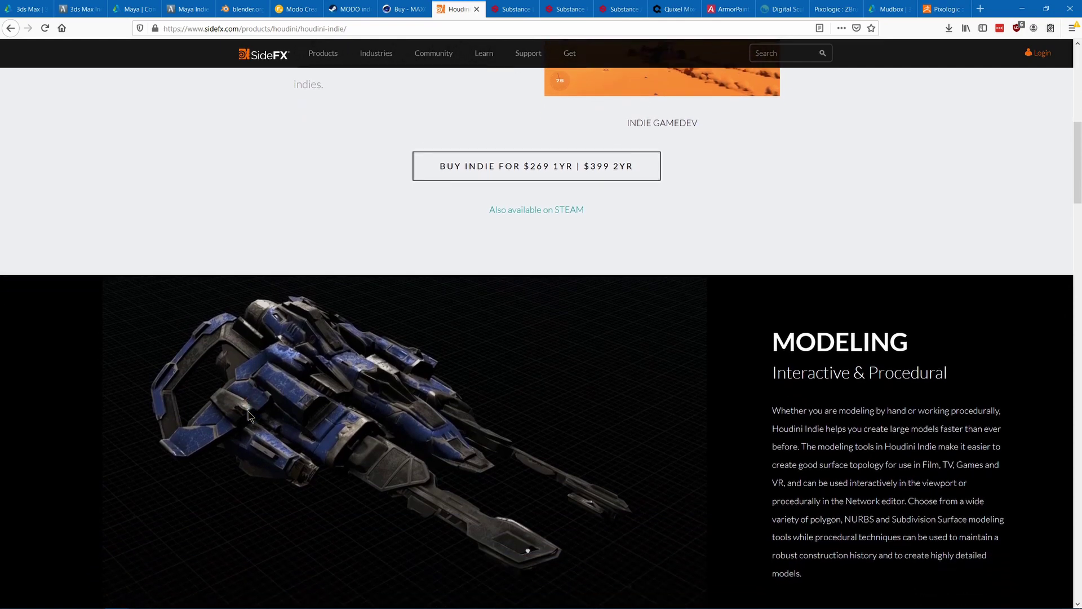
pyautogui.scroll(-3, 251, 417)
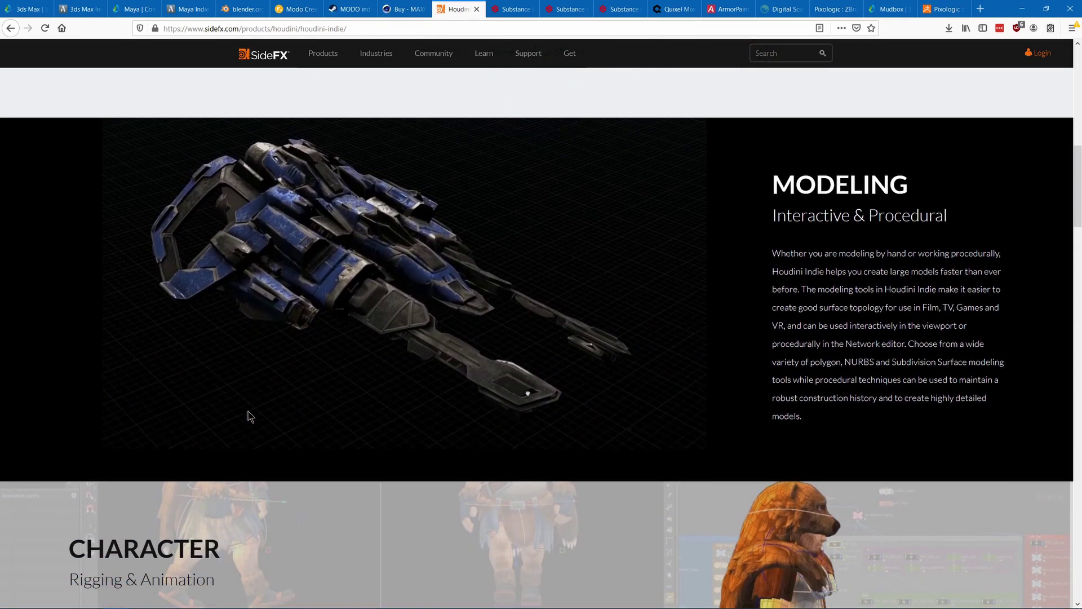
pyautogui.scroll(-3, 248, 411)
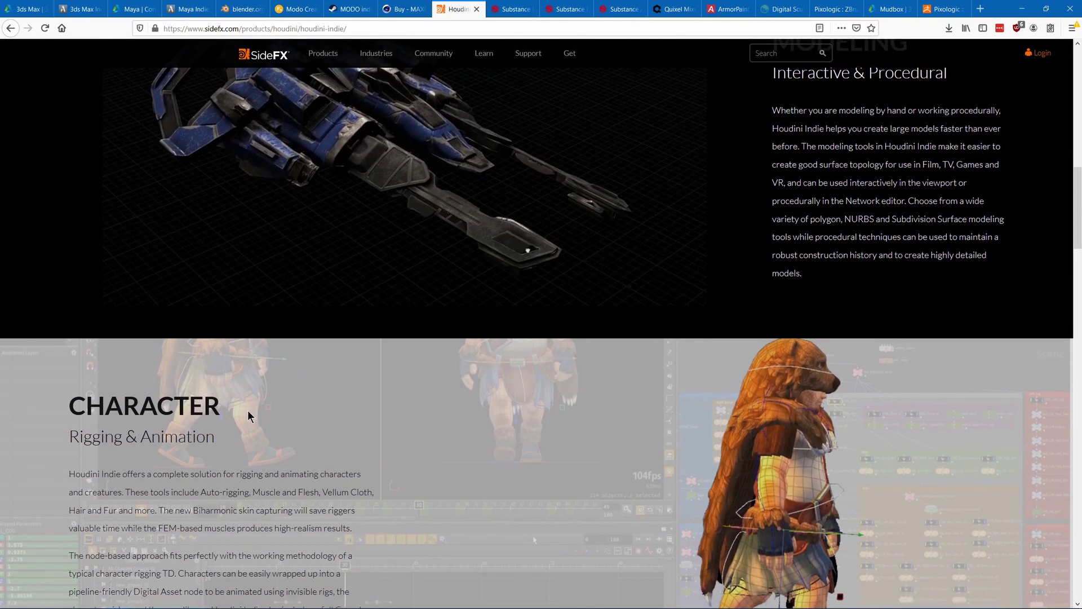
pyautogui.scroll(-3, 248, 410)
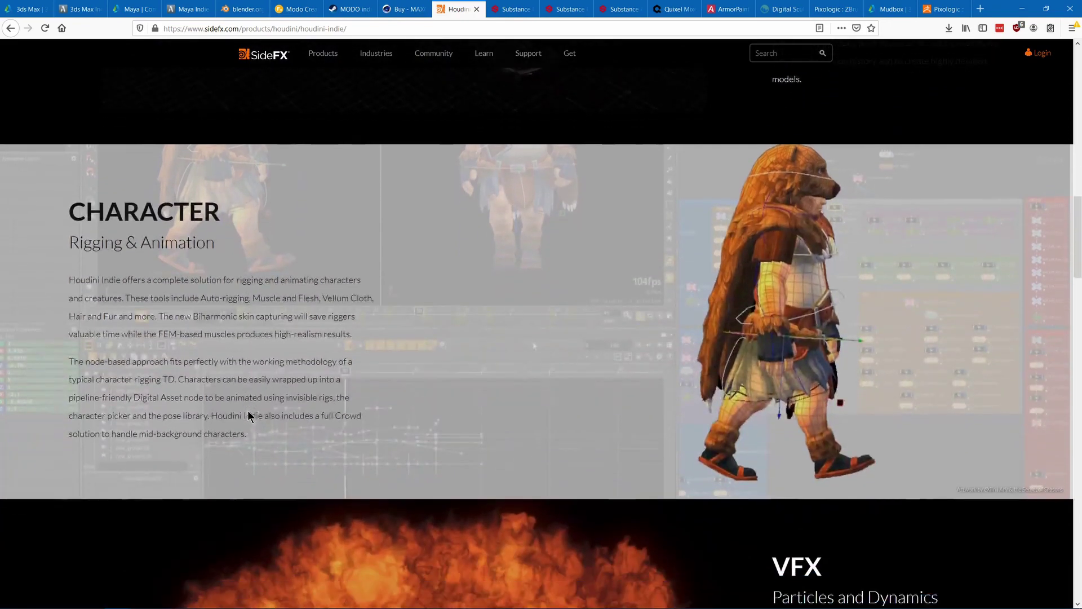
pyautogui.scroll(-5, 248, 416)
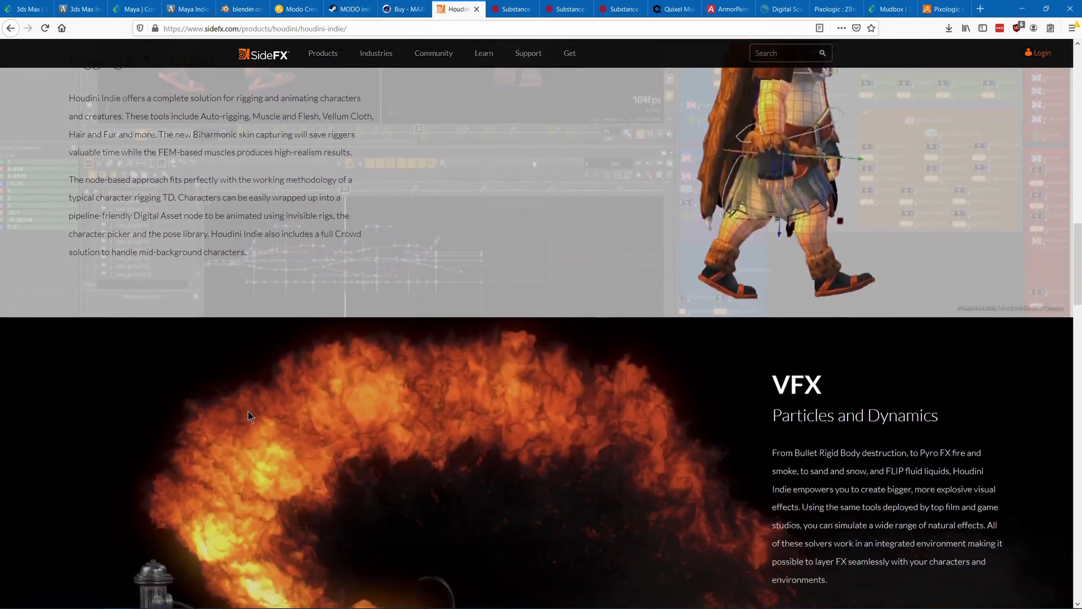
pyautogui.scroll(-3, 248, 416)
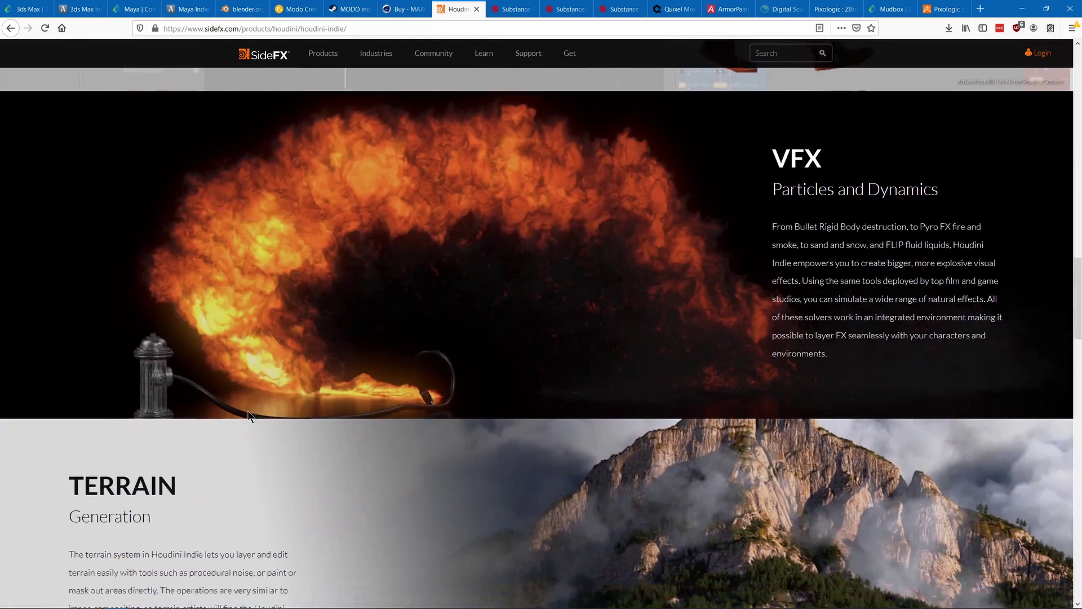
pyautogui.scroll(-3, 252, 413)
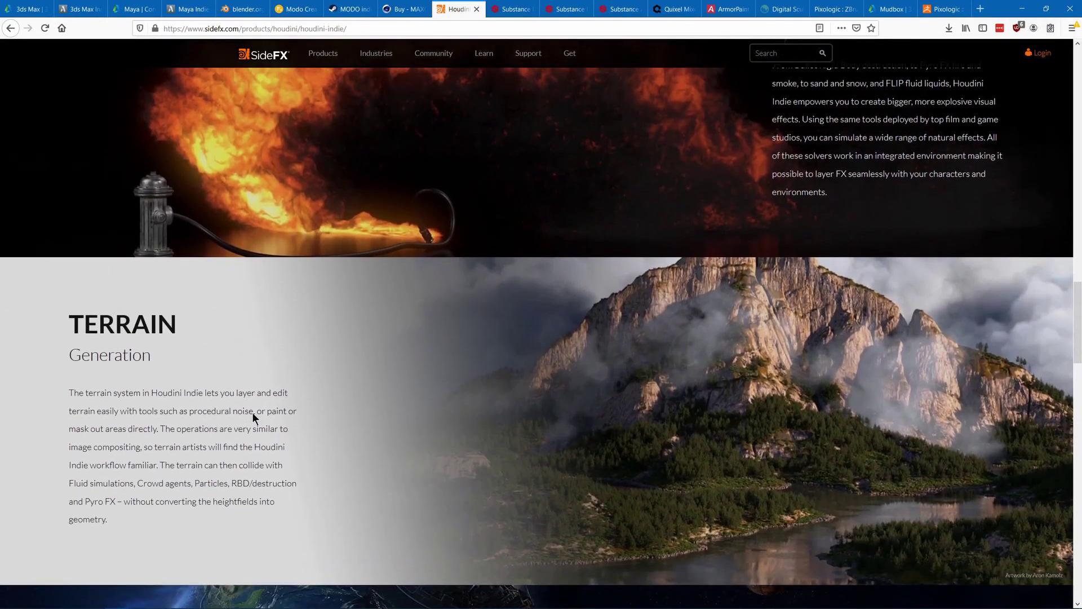
pyautogui.scroll(-3, 253, 414)
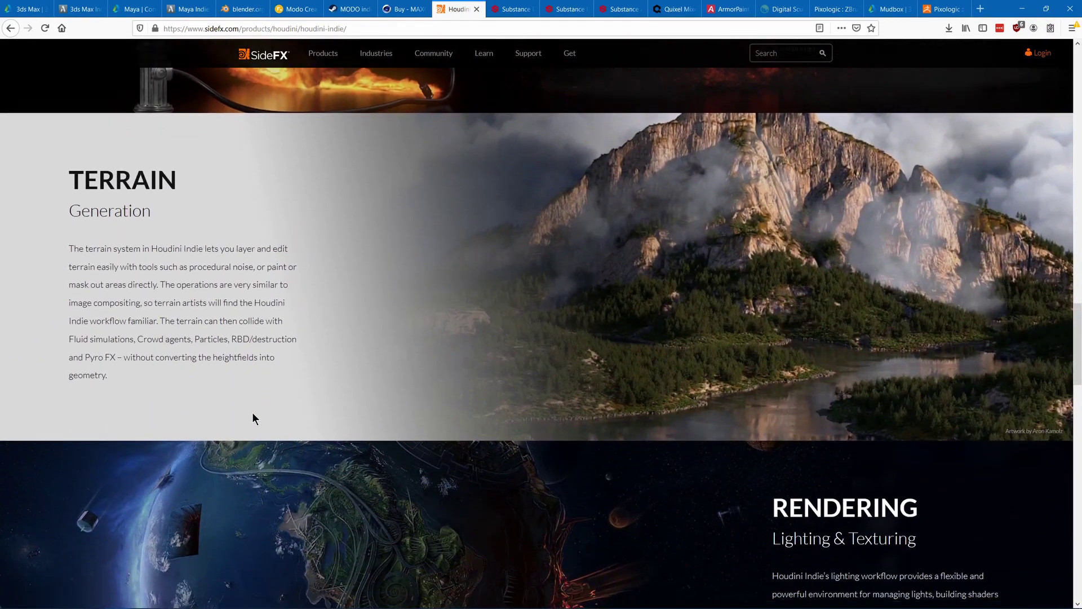
pyautogui.scroll(-2, 252, 418)
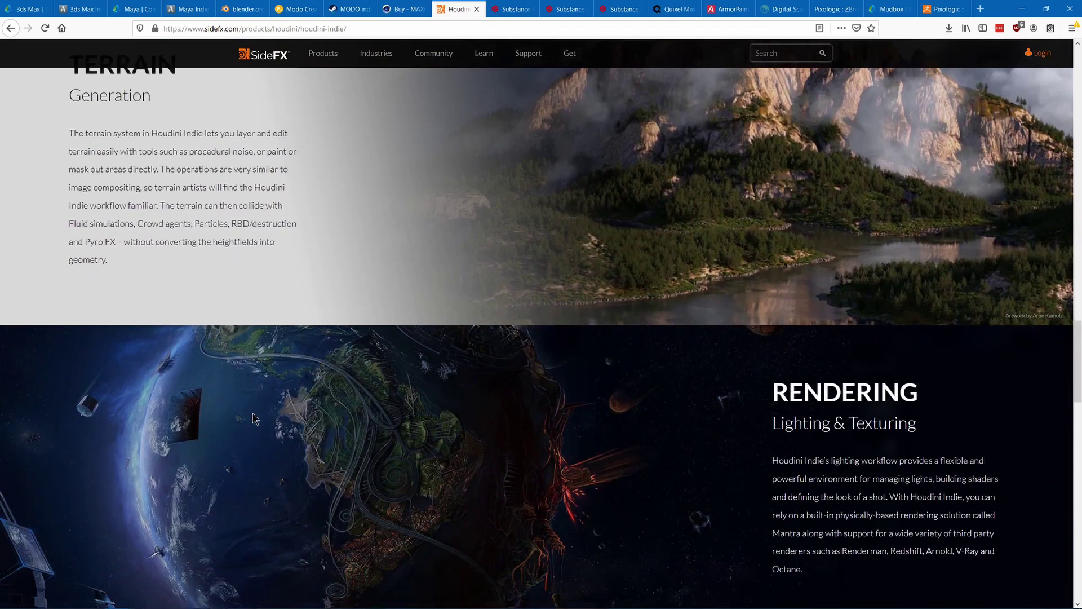
pyautogui.scroll(-2, 253, 418)
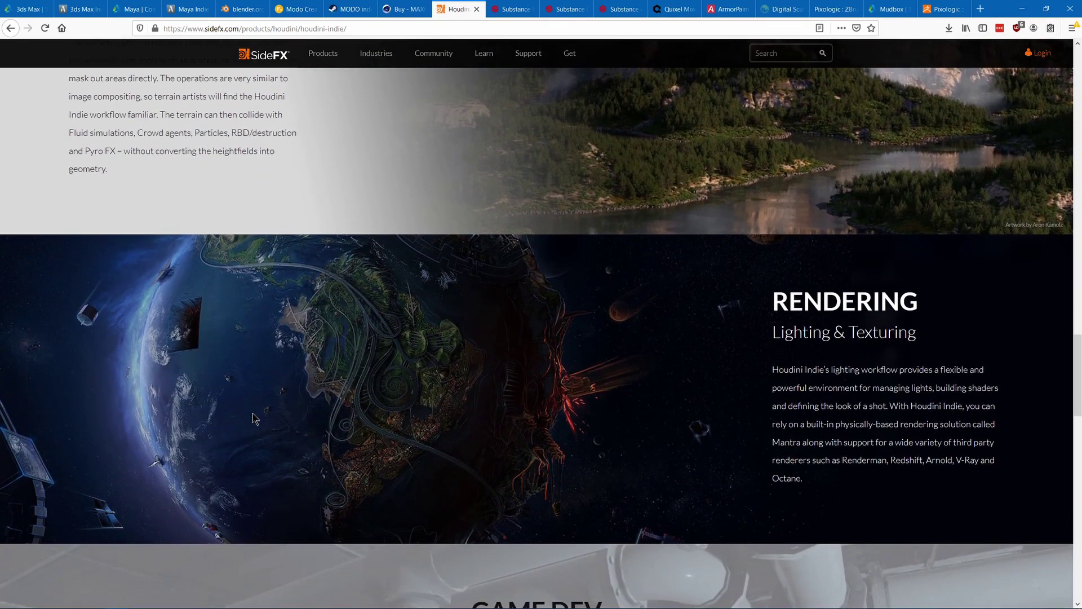
pyautogui.scroll(-2, 253, 418)
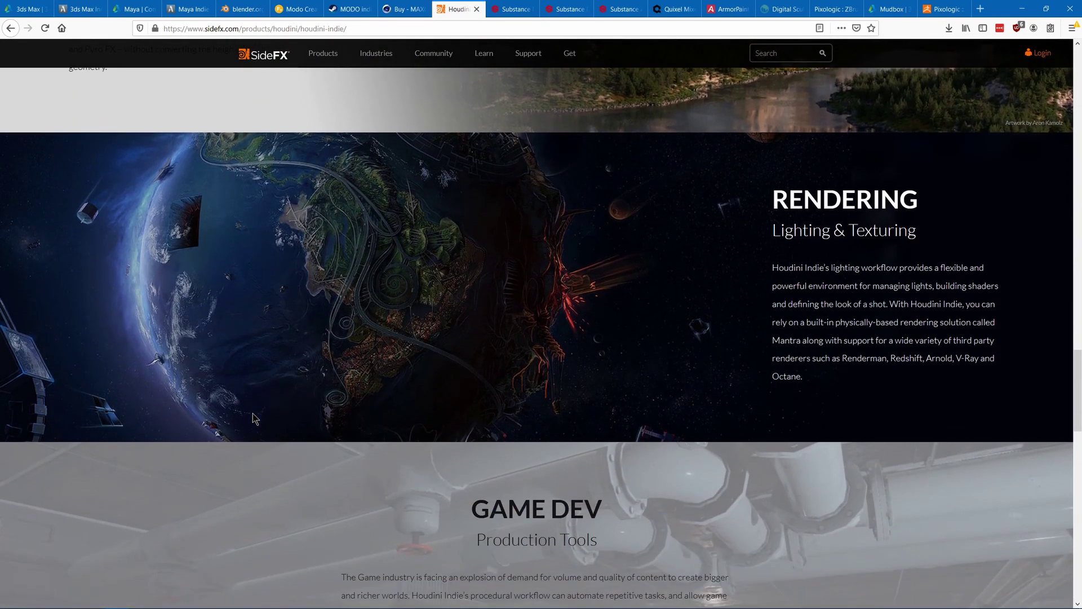
pyautogui.scroll(-2, 253, 419)
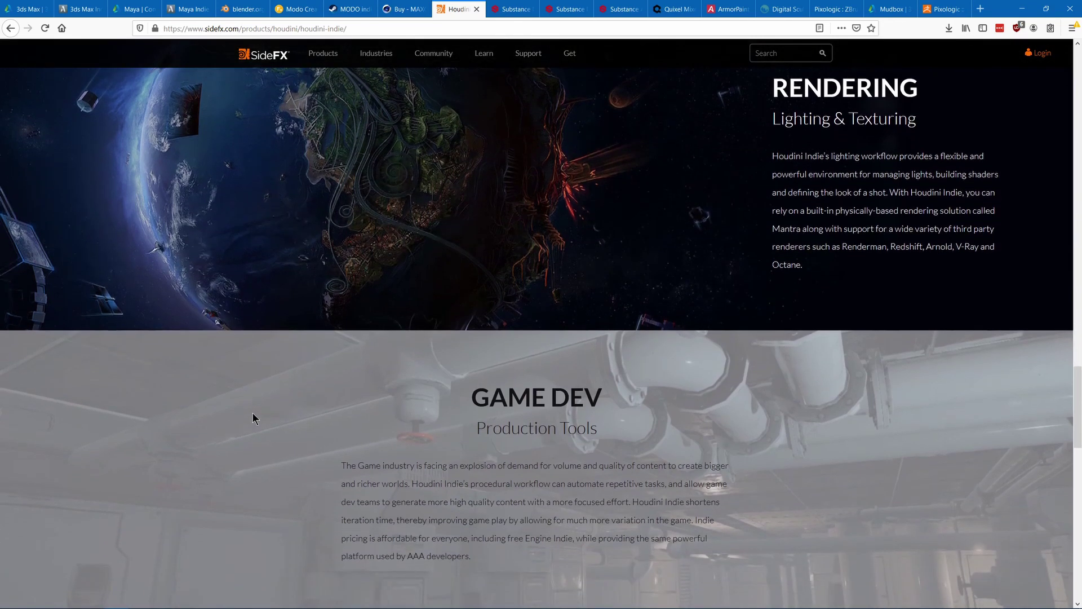
pyautogui.scroll(-2, 253, 419)
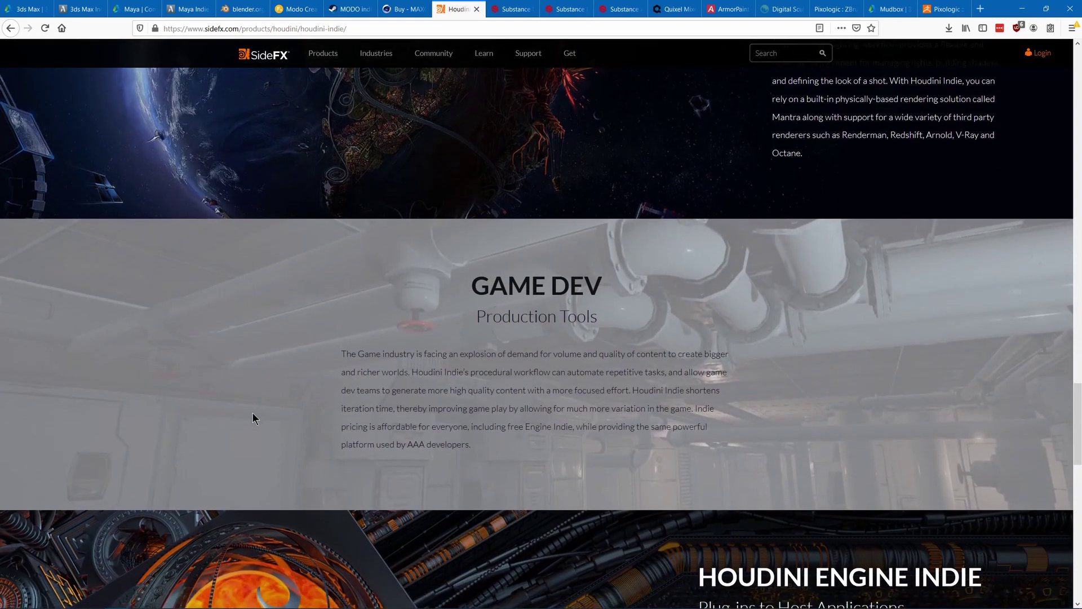
pyautogui.scroll(-2, 252, 419)
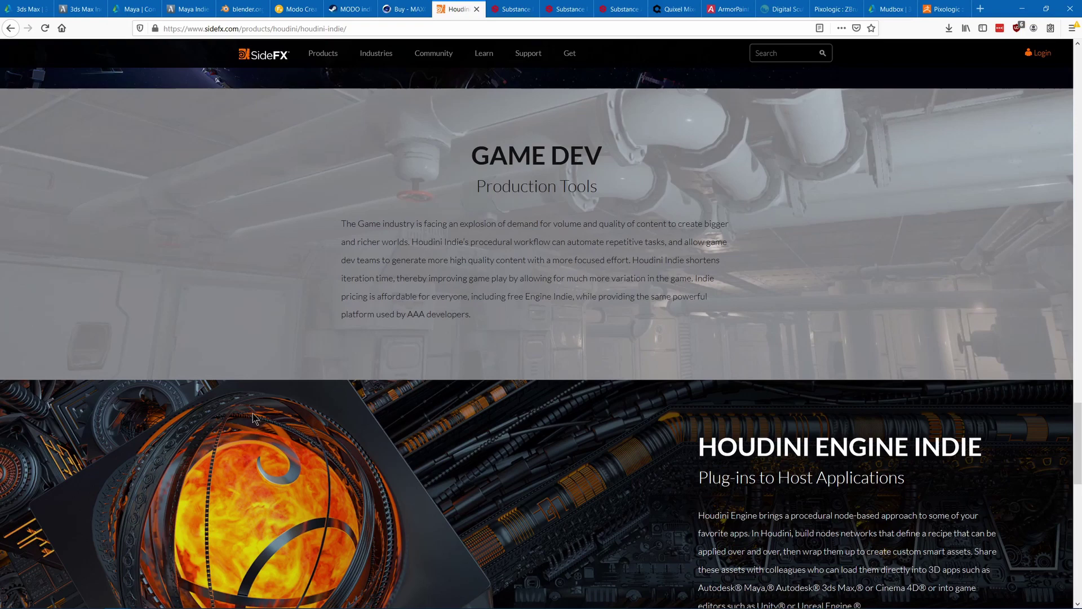
pyautogui.scroll(-2, 253, 413)
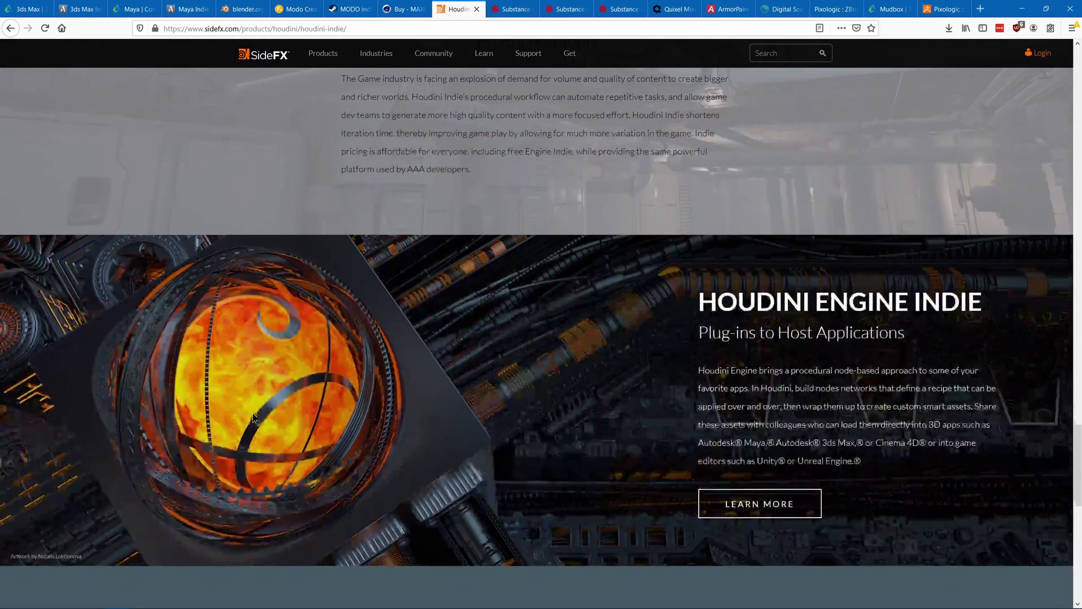
pyautogui.scroll(-2, 252, 418)
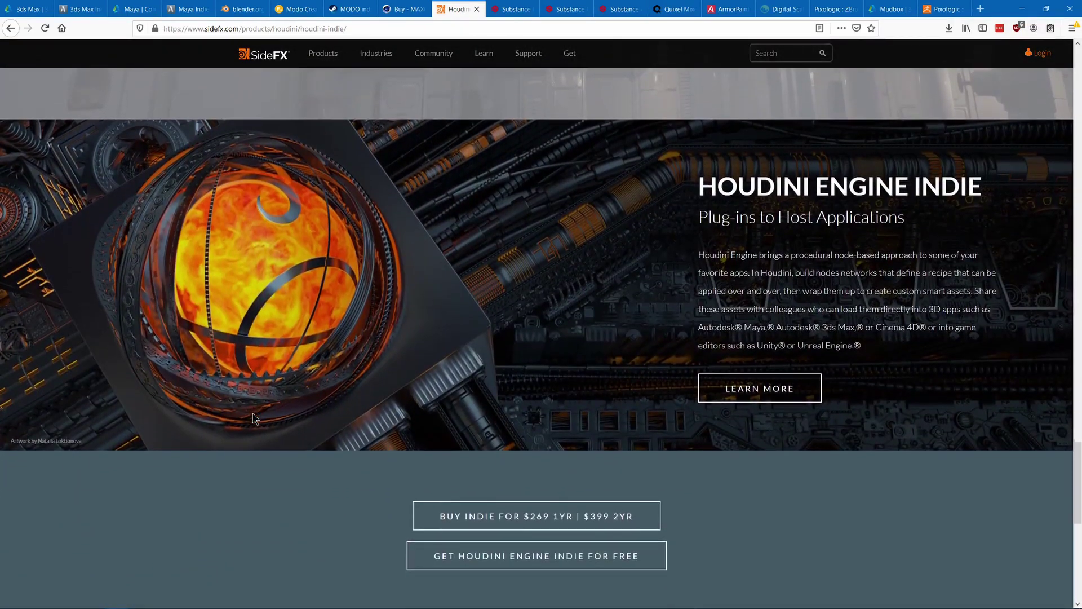
pyautogui.scroll(-2, 252, 413)
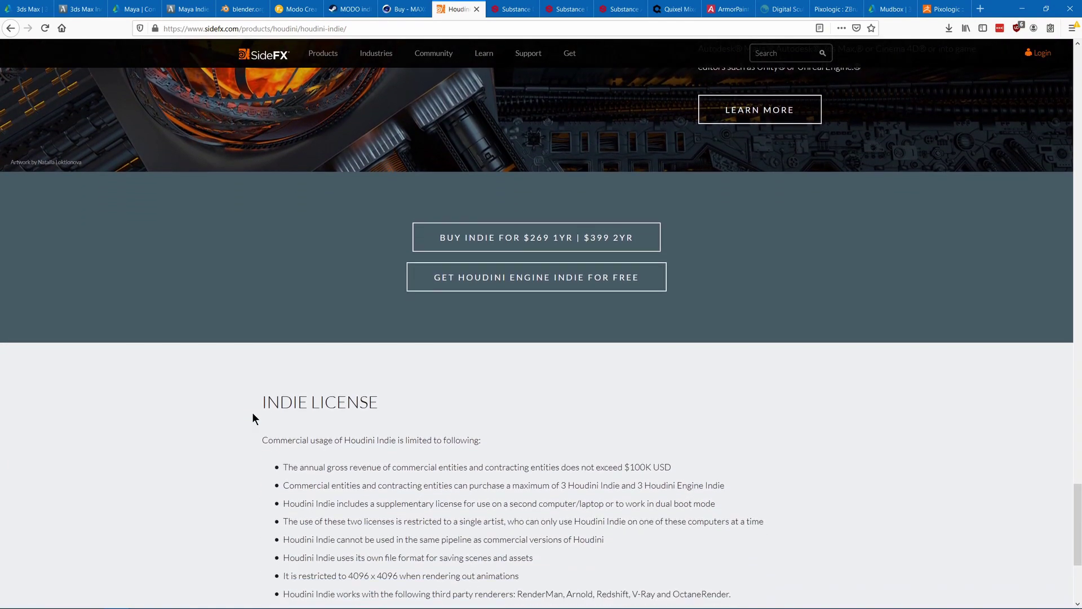
pyautogui.scroll(-3, 252, 417)
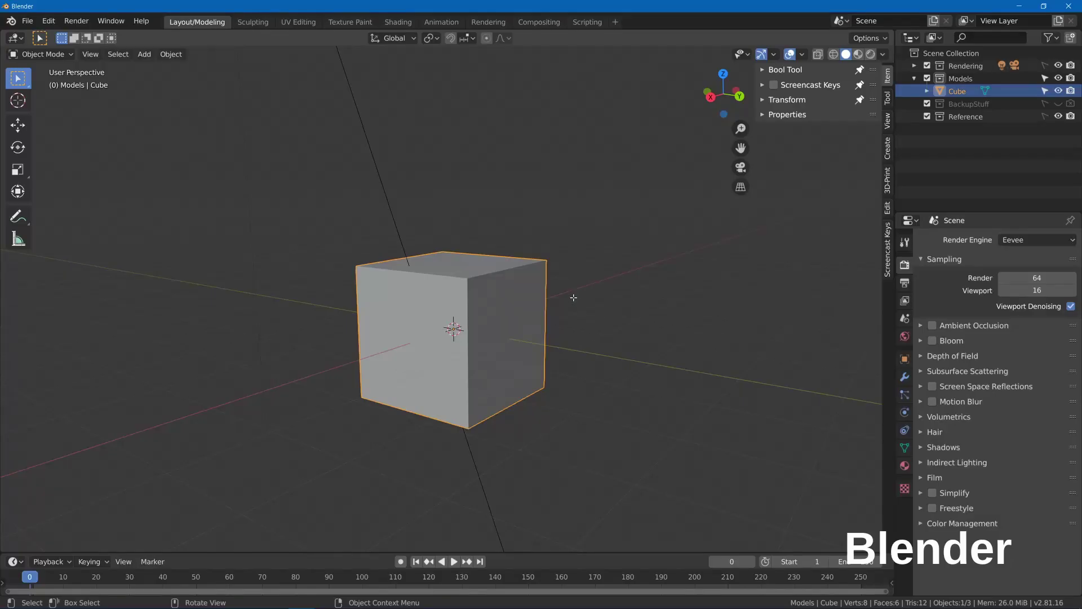
# - In Edit Mode, shrink the cube, flatten it along Z and widen it along Y into a base
pyautogui.press('Tab')
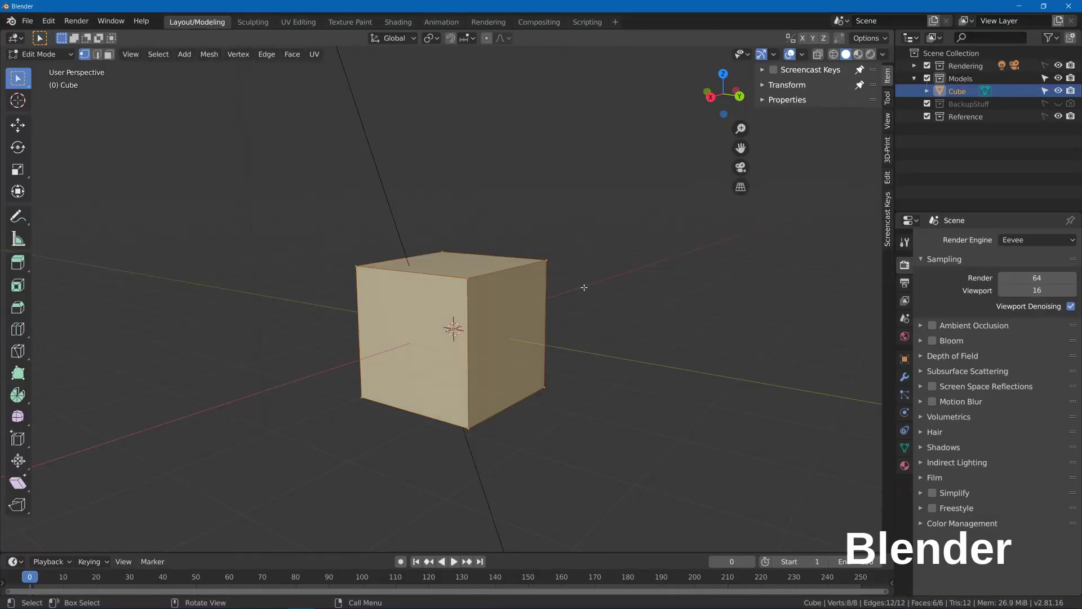
pyautogui.press('s')
pyautogui.click(531, 284)
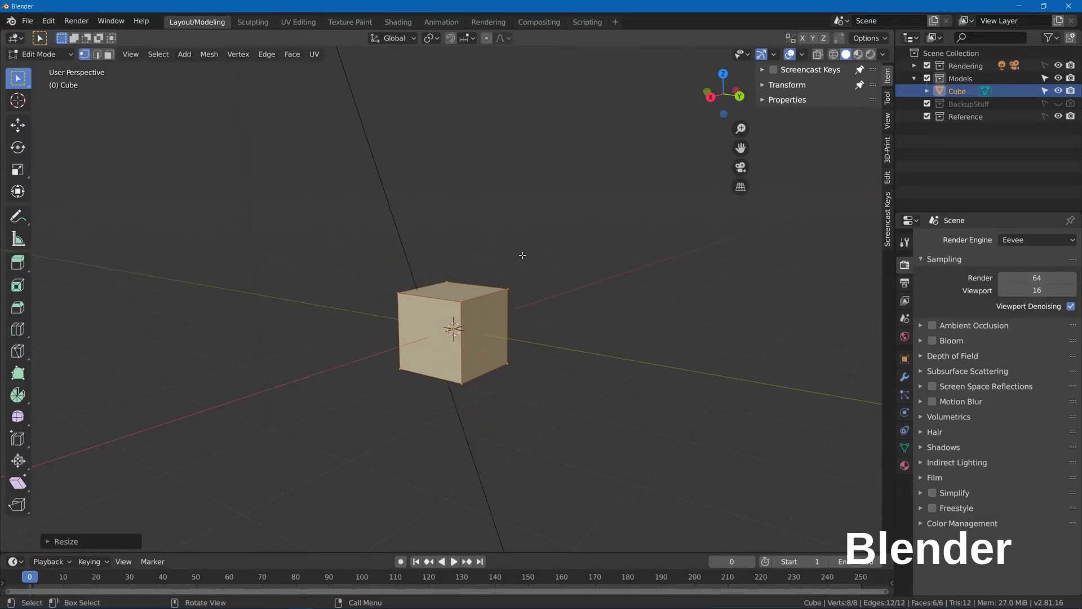
pyautogui.press('s')
pyautogui.press('z')
pyautogui.click(454, 362)
pyautogui.moveTo(455, 362); pyautogui.dragTo(501, 334, button='middle')
pyautogui.press('s')
pyautogui.press('y')
pyautogui.click(538, 333)
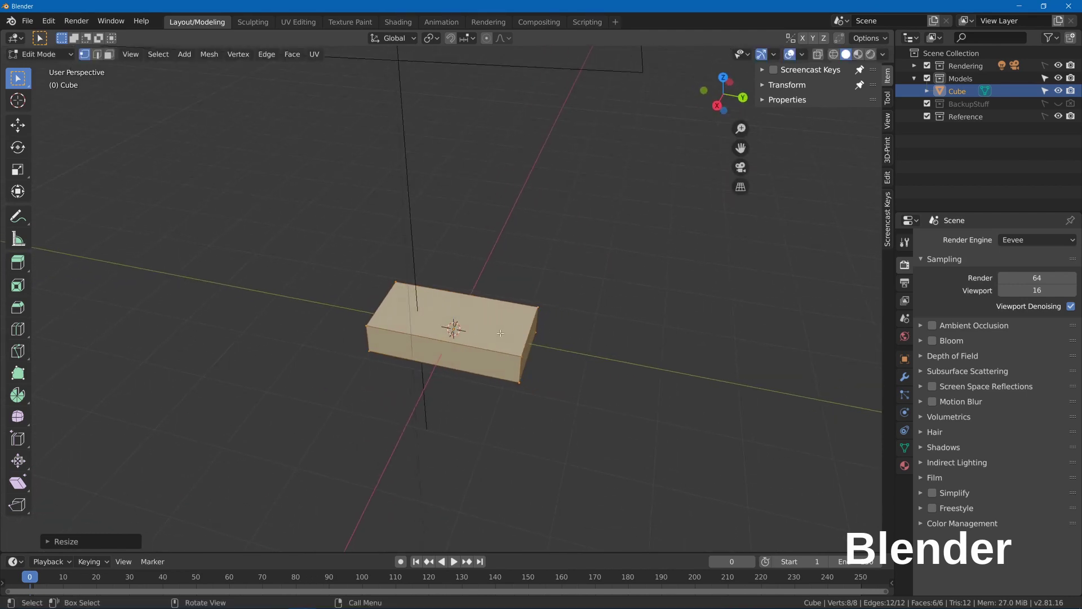
pyautogui.press('g')
pyautogui.rightClick(501, 330)
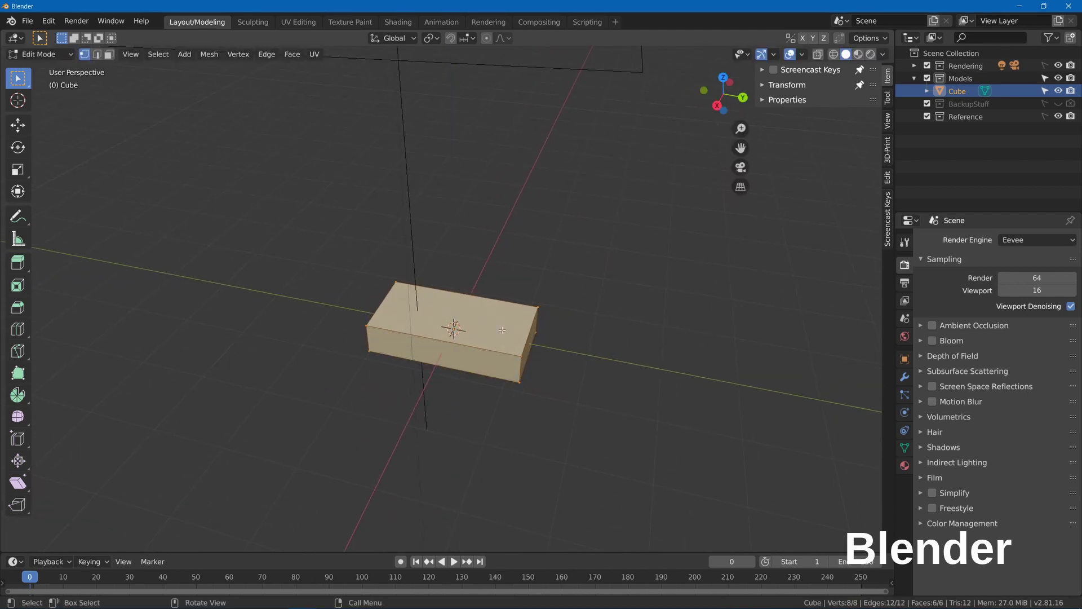
# - Inset and shrink the base's top face, then extrude it upward into a tall slab
pyautogui.press('3')
pyautogui.click(502, 330)
pyautogui.press('i')
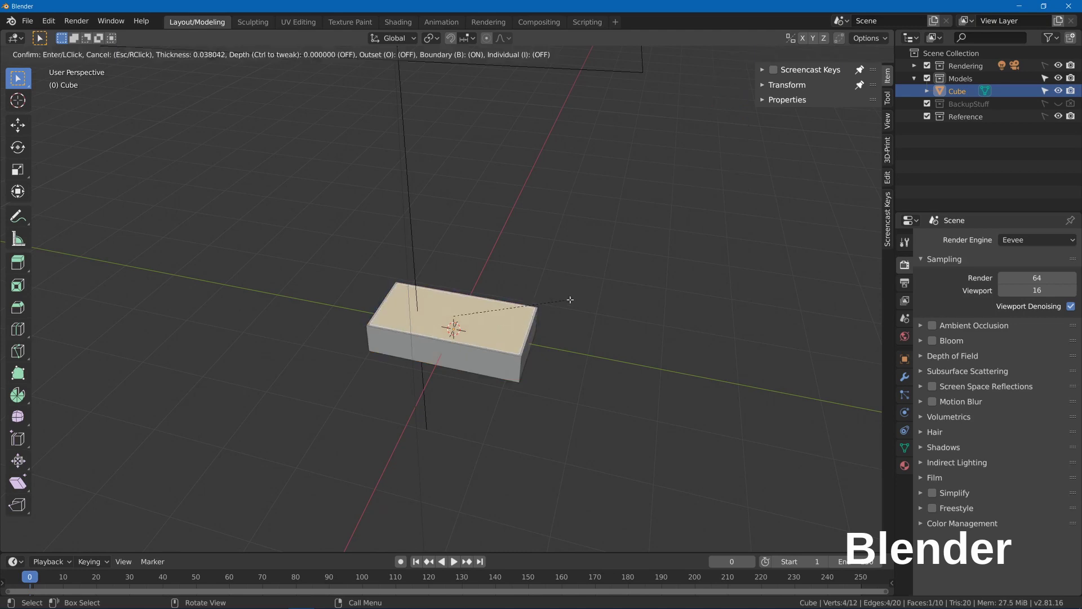
pyautogui.click(555, 302)
pyautogui.moveTo(556, 302); pyautogui.dragTo(555, 242, button='middle')
pyautogui.press('s')
pyautogui.click(535, 290)
pyautogui.press('e')
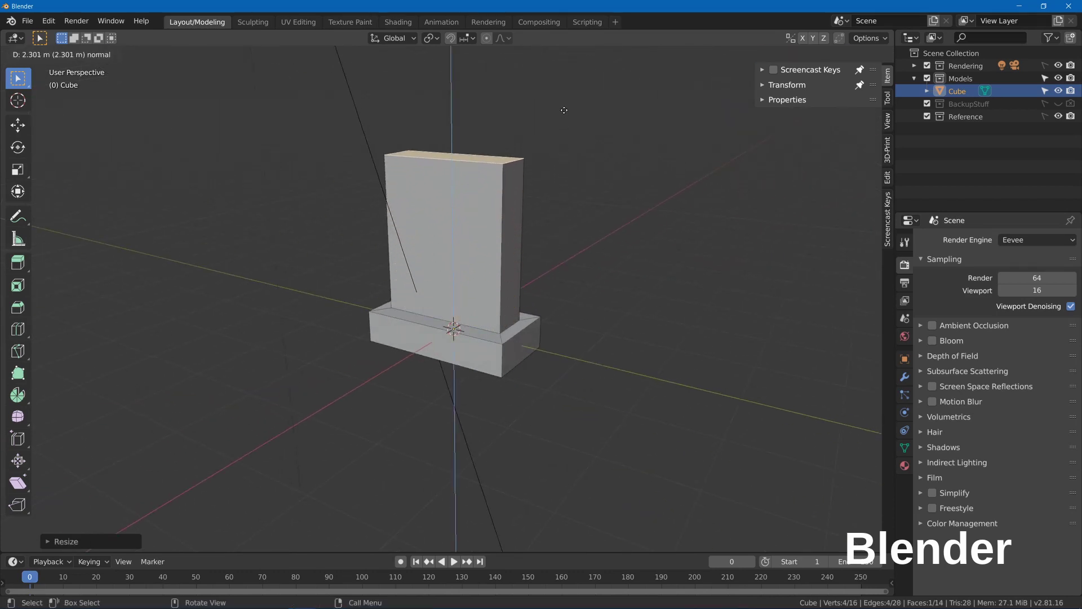
pyautogui.click(567, 91)
pyautogui.moveTo(567, 92); pyautogui.dragTo(524, 233, button='middle')
pyautogui.moveTo(509, 197); pyautogui.dragTo(532, 214, button='middle')
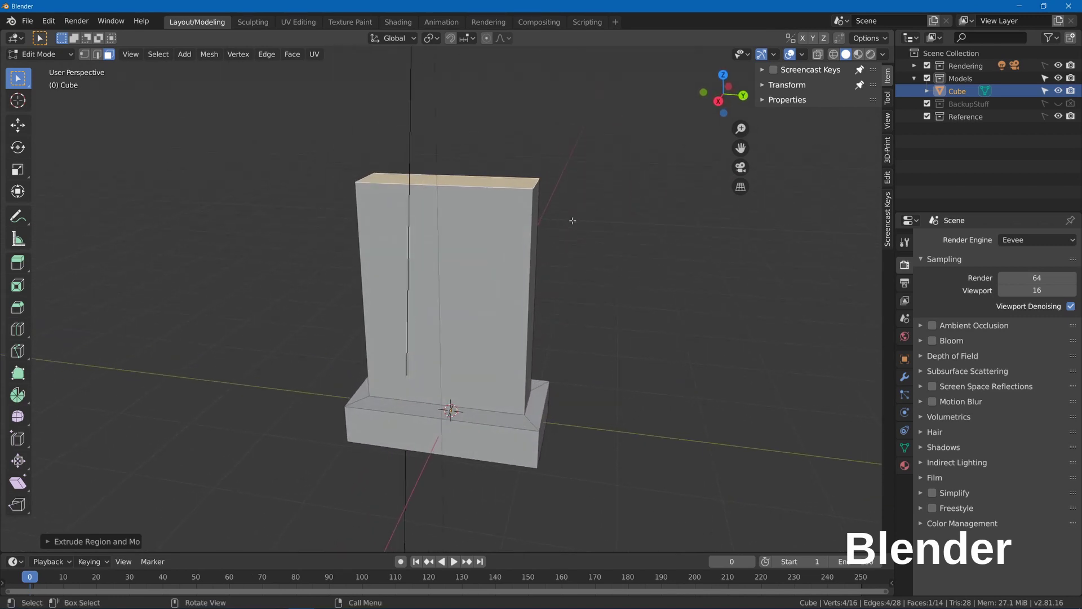
# - Extrude and taper the slab's top face into a shoulder, then extrude a narrower top block
pyautogui.press('e')
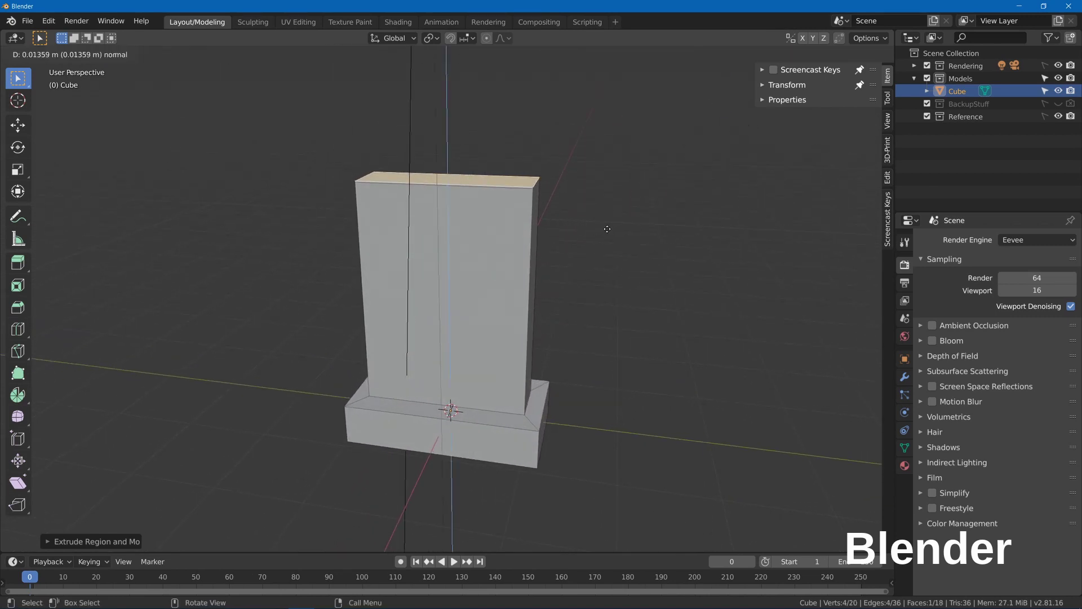
pyautogui.click(603, 228)
pyautogui.press('s')
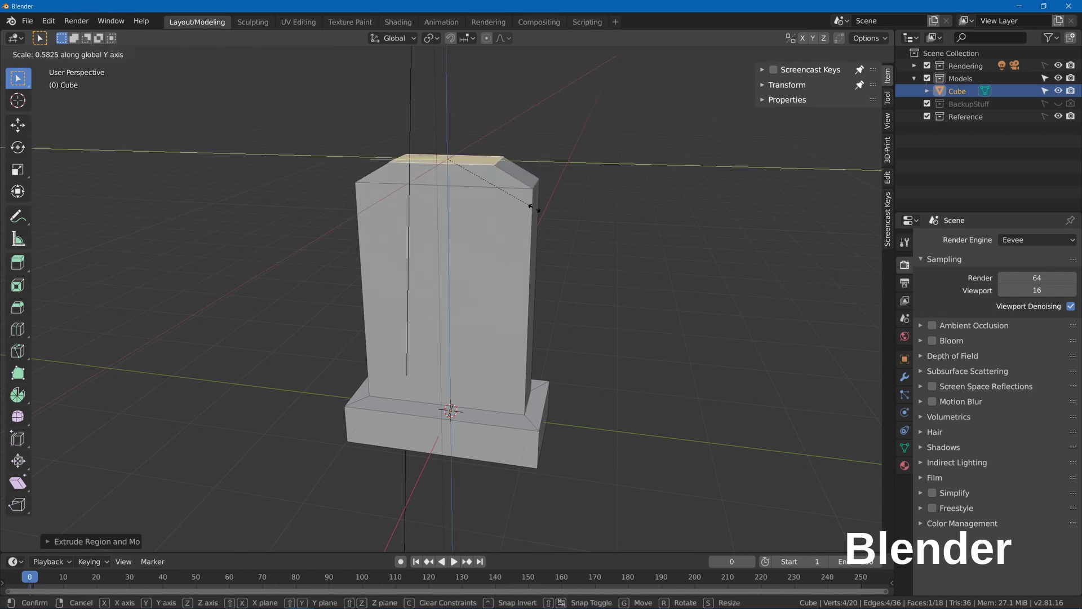
pyautogui.click(514, 210)
pyautogui.press('e')
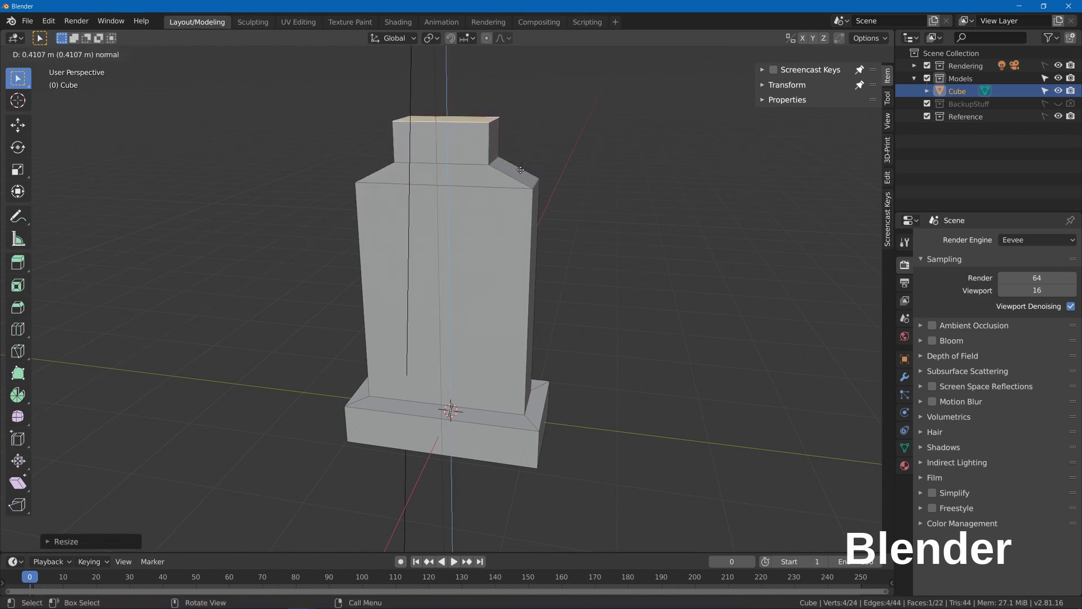
pyautogui.click(518, 173)
# - Add a centred vertical loop cut down the middle of the tombstone
pyautogui.press('2')
pyautogui.click(495, 164)
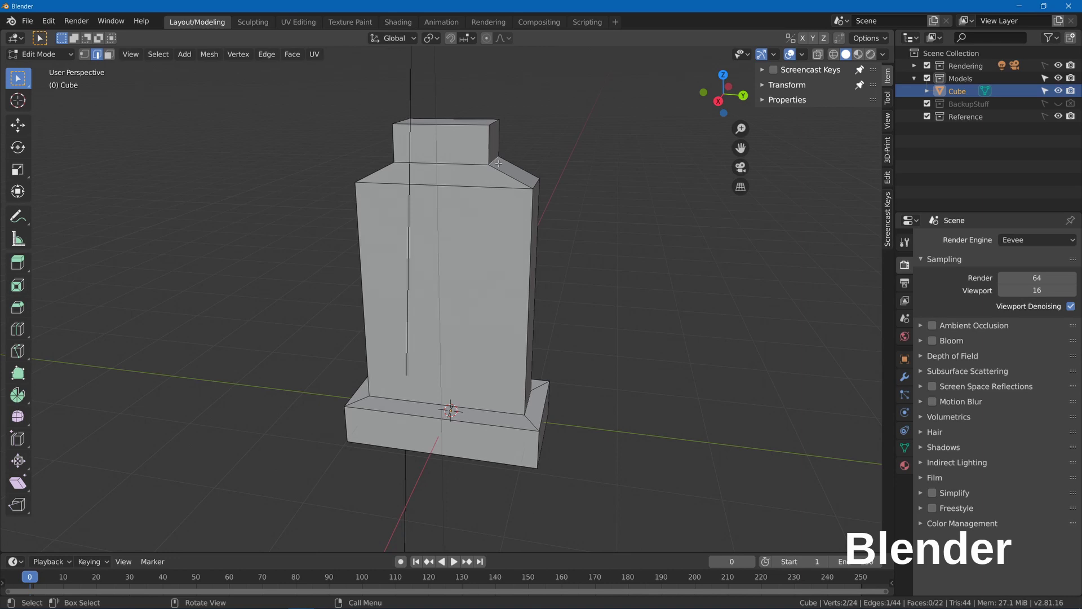
pyautogui.hotkey('ctrl', 'r')
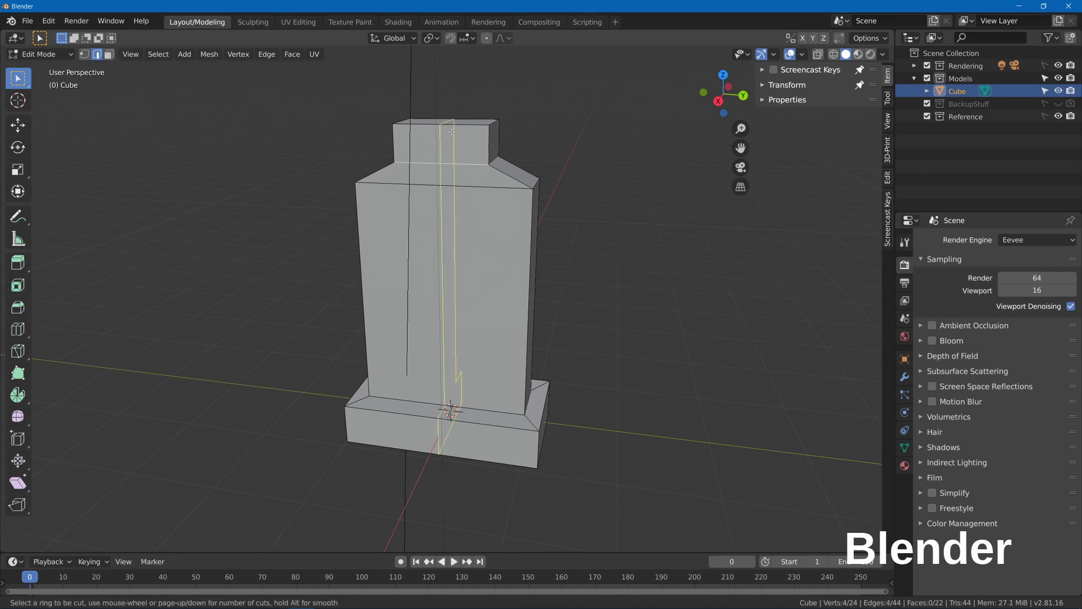
pyautogui.click(483, 167)
pyautogui.rightClick(483, 167)
pyautogui.moveTo(484, 167); pyautogui.dragTo(416, 186, button='middle')
# - Delete the left half's faces using see-through box selection, then return to Object Mode
pyautogui.hotkey('ctrl', 'Tab')
pyautogui.hotkey('alt', 'z')
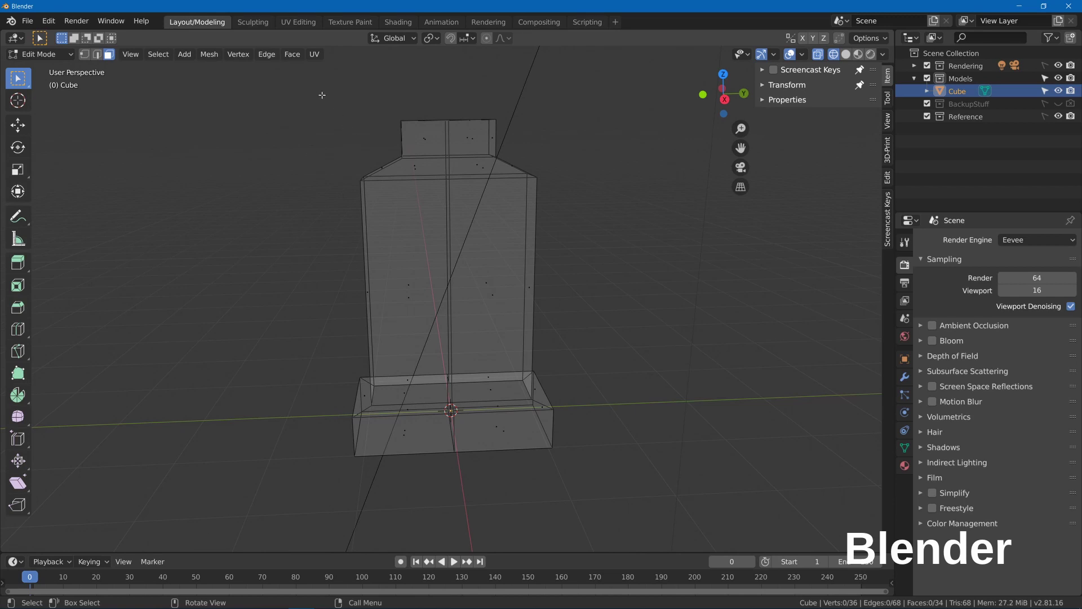
pyautogui.moveTo(293, 79); pyautogui.dragTo(453, 466)
pyautogui.press('x')
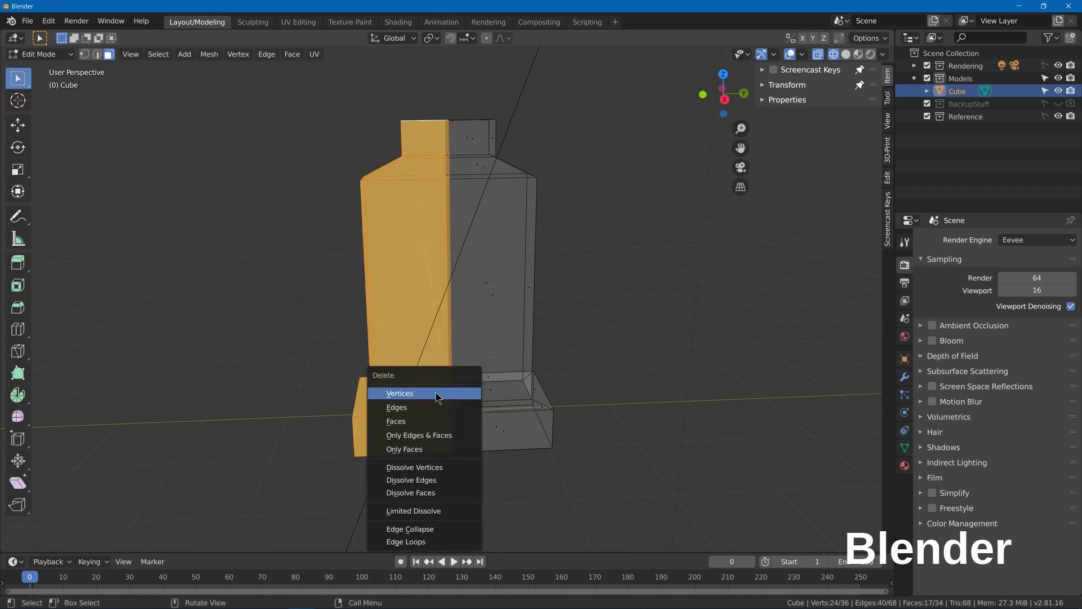
pyautogui.click(420, 426)
pyautogui.hotkey('alt', 'z')
pyautogui.moveTo(478, 368); pyautogui.dragTo(570, 355, button='middle')
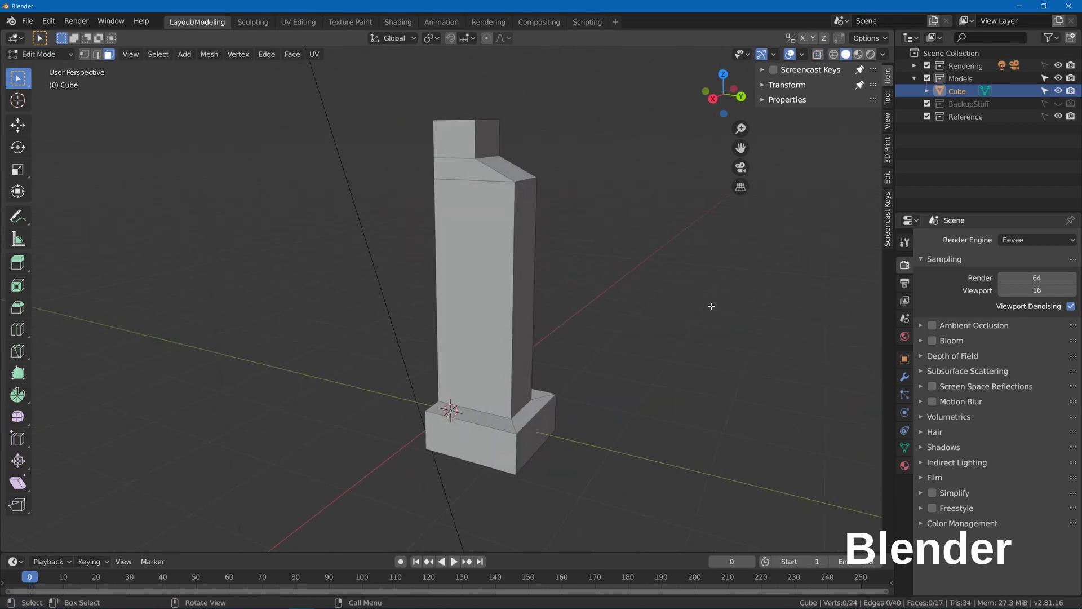
pyautogui.press('Tab')
pyautogui.rightClick(712, 305)
# - Add a Mirror modifier from Quick Favorites, switch its axis from X to Y, and return to Edit Mode
pyautogui.press('Escape')
pyautogui.press('w')
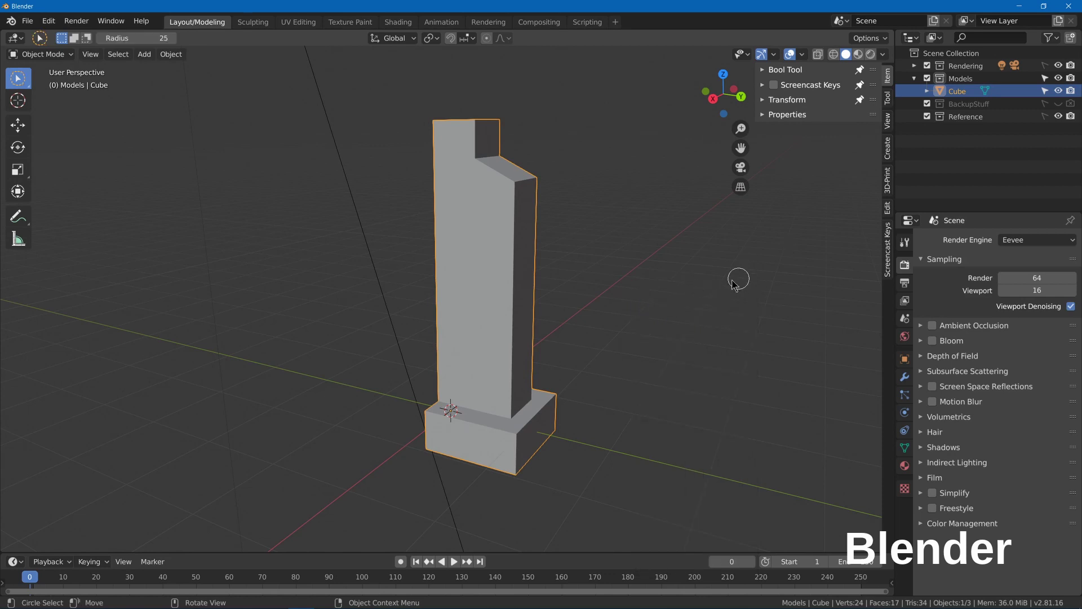
pyautogui.press('q')
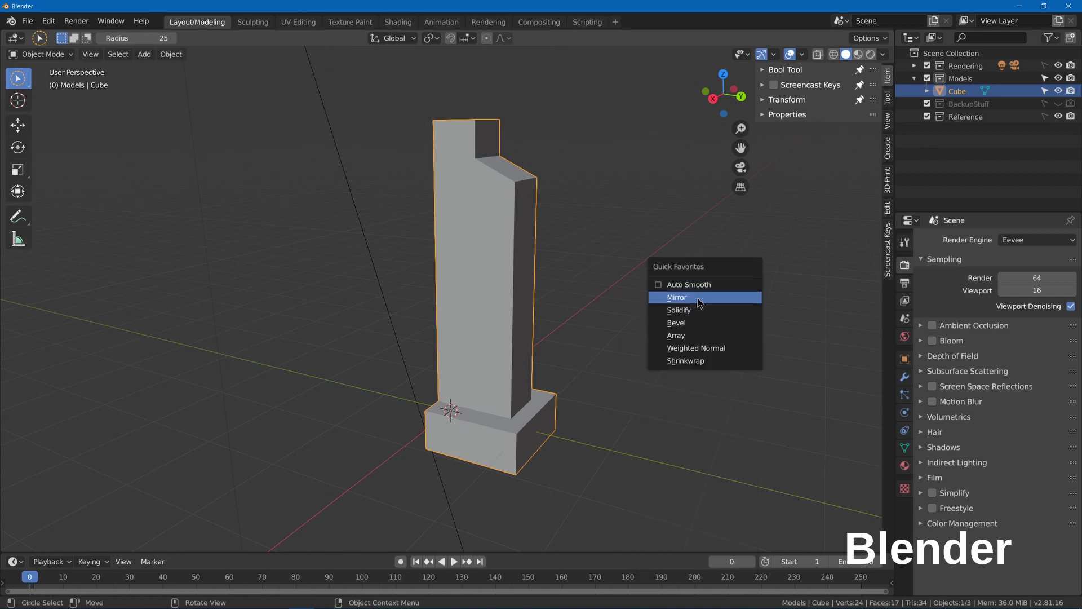
pyautogui.click(709, 298)
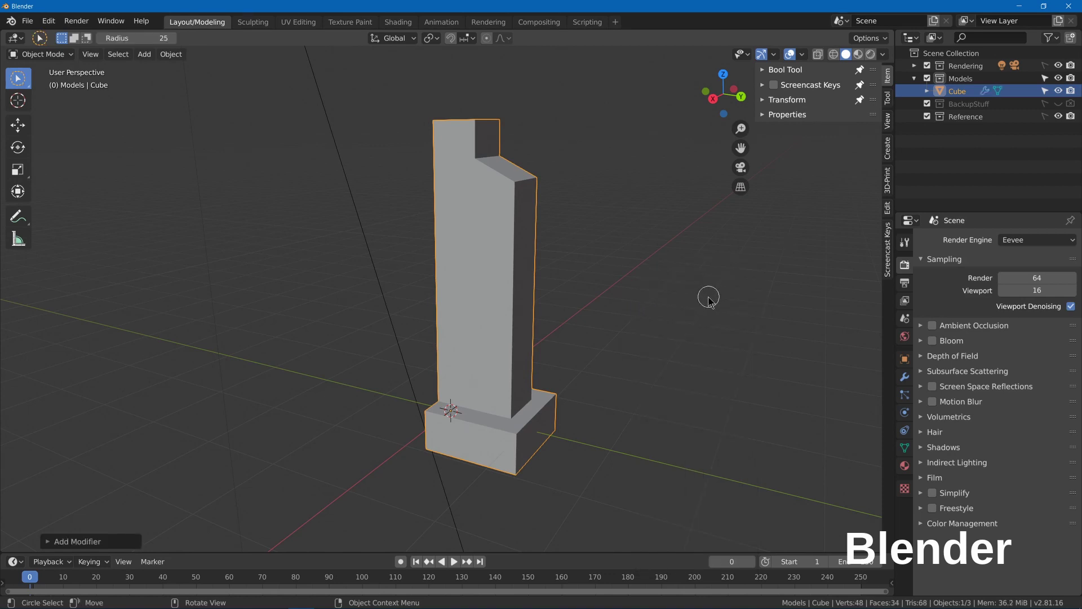
pyautogui.click(905, 376)
pyautogui.click(928, 337)
pyautogui.click(928, 351)
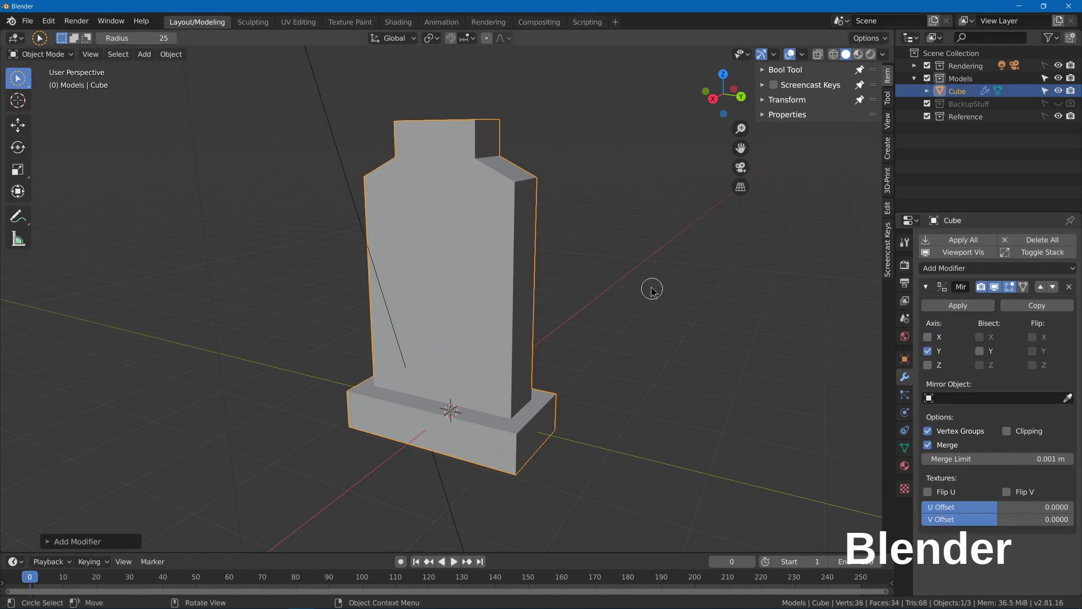
pyautogui.press('w')
pyautogui.press('w')
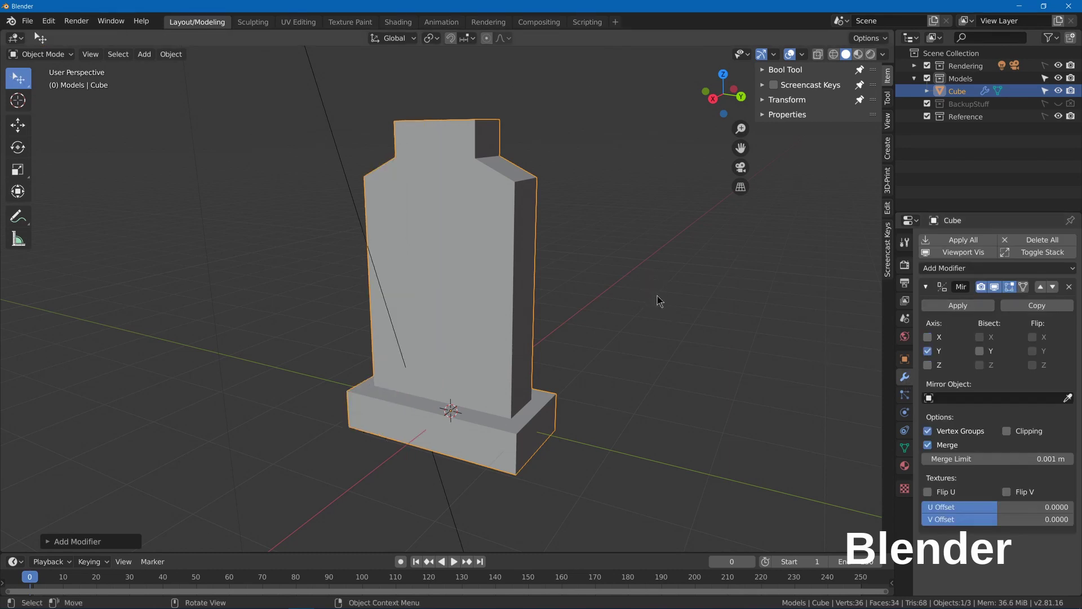
pyautogui.press('Tab')
pyautogui.moveTo(657, 299)
pyautogui.mouseDown(button='middle')
pyautogui.moveTo(642, 305)
pyautogui.moveTo(654, 315)
pyautogui.mouseUp(button='middle')
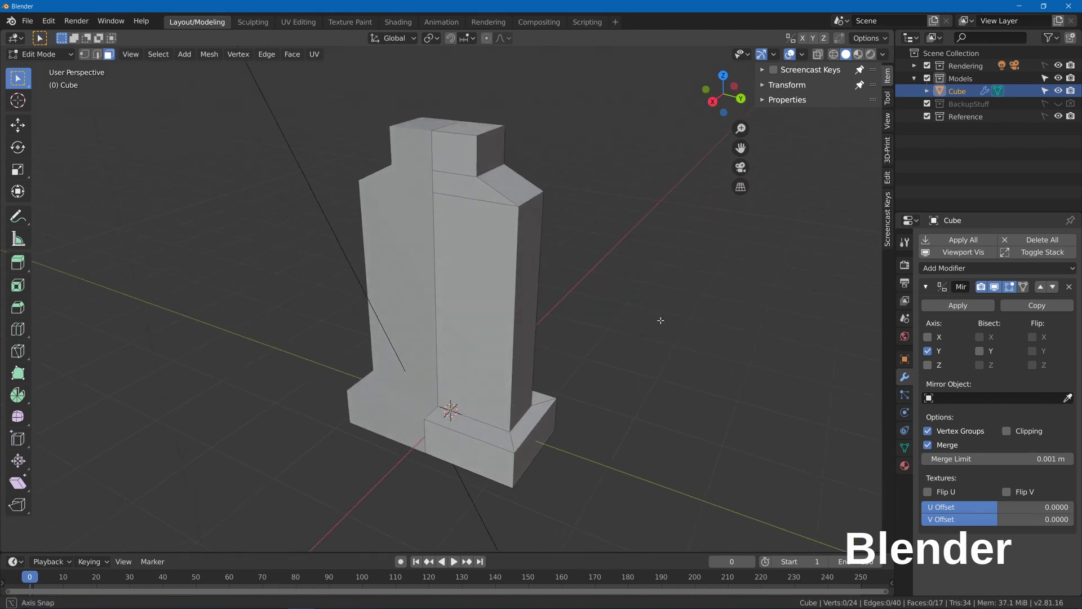
pyautogui.press('2')
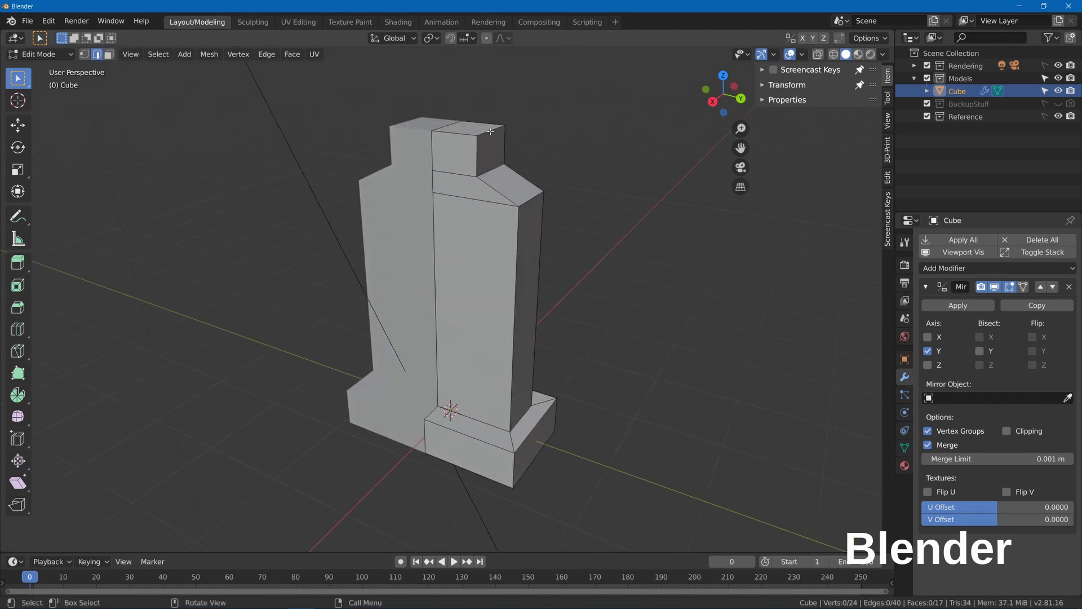
pyautogui.hotkey('ctrl', 'b')
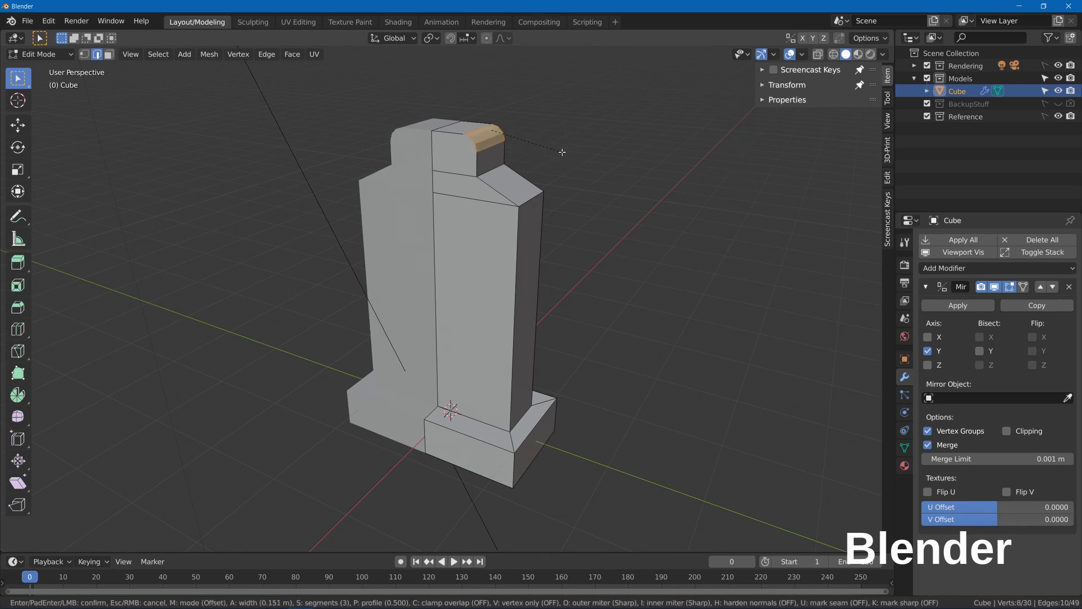
pyautogui.click(562, 152)
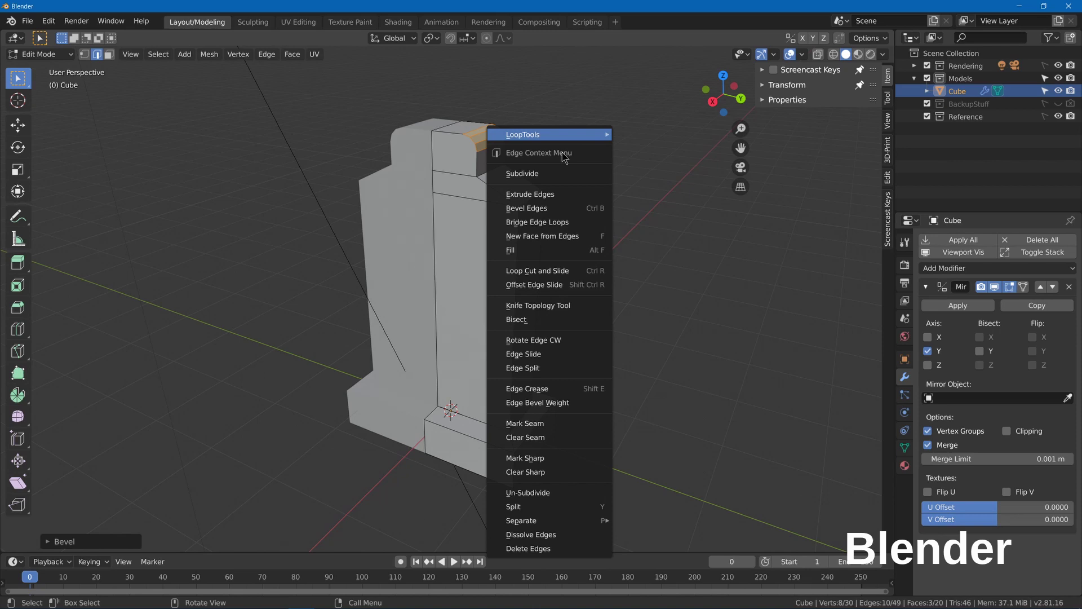
pyautogui.rightClick(562, 153)
pyautogui.click(516, 202)
pyautogui.hotkey('ctrl', 'b')
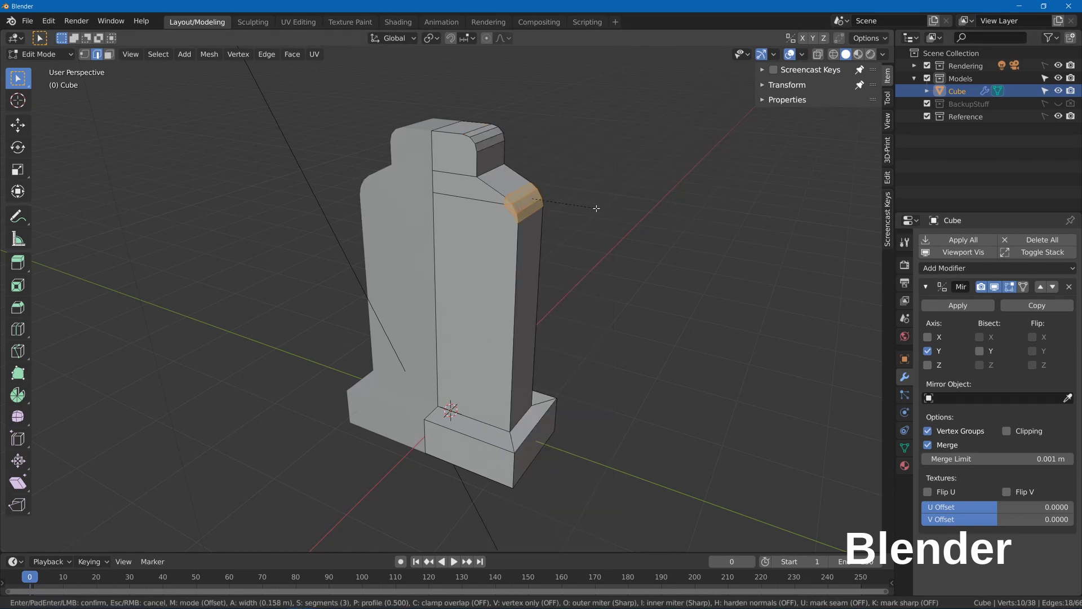
pyautogui.click(597, 208)
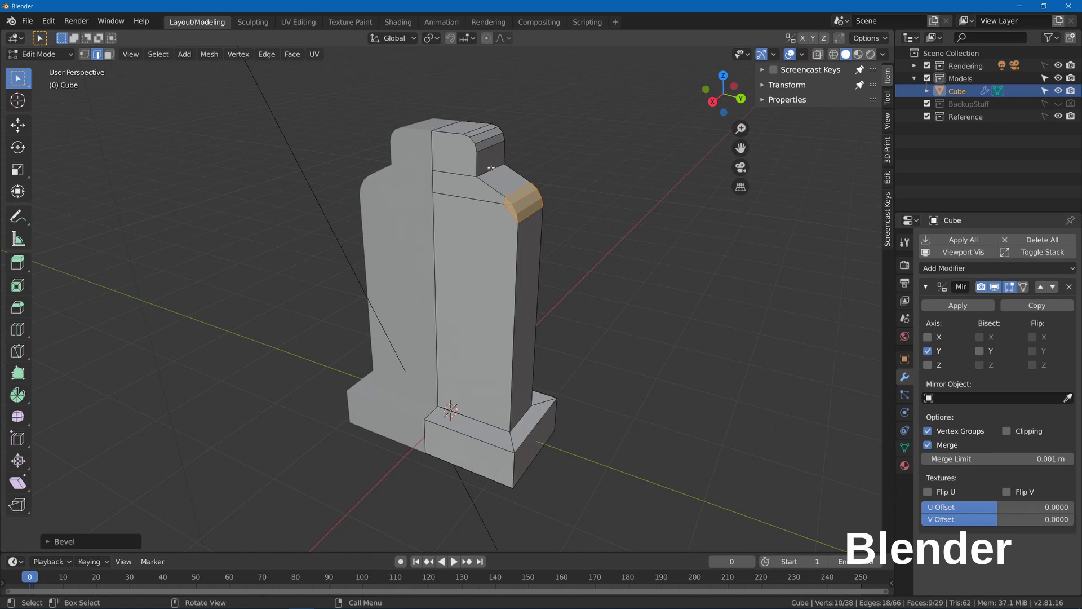
pyautogui.click(492, 168)
pyautogui.moveTo(510, 172); pyautogui.dragTo(517, 168, button='middle')
pyautogui.hotkey('ctrl', 'z')
pyautogui.hotkey('ctrl', 'z')
pyautogui.hotkey('ctrl', 'z')
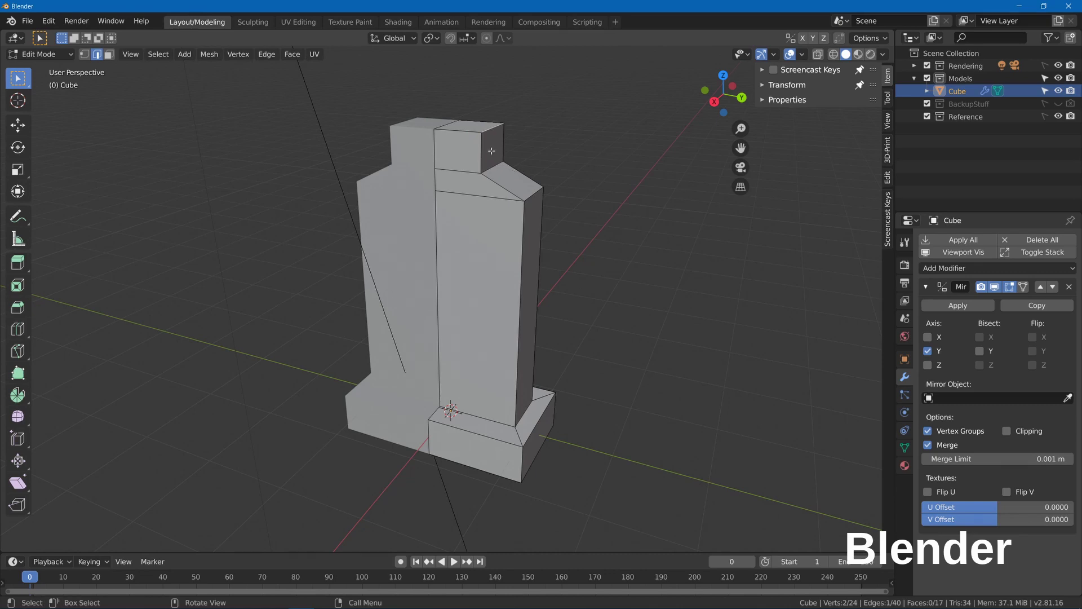
# - Add two loop cuts, one around the shoulder and one in the top block
pyautogui.hotkey('ctrl', 'r')
pyautogui.click(491, 175)
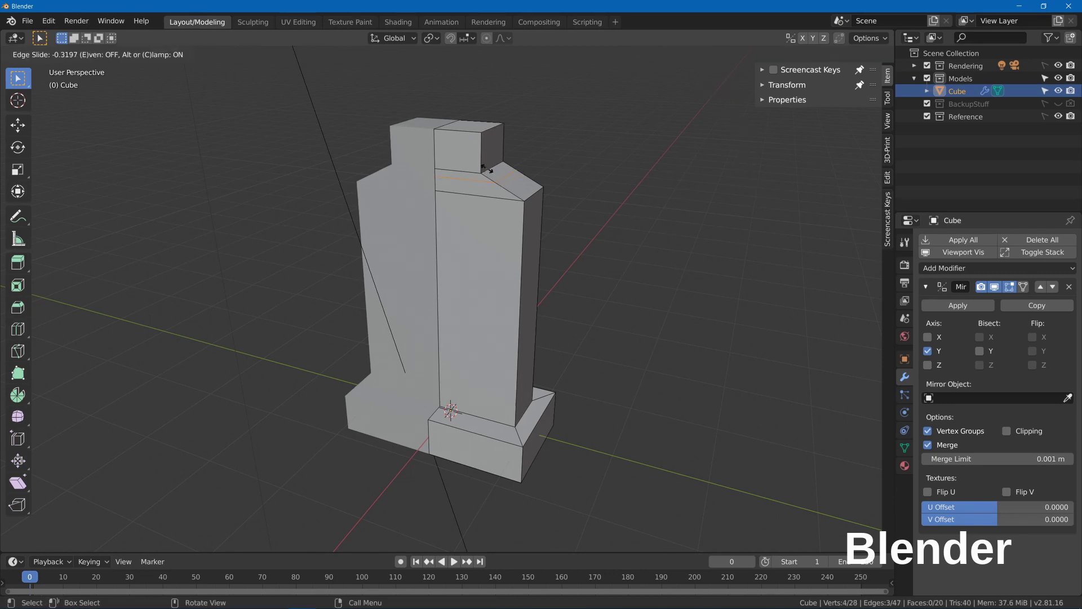
pyautogui.click(488, 169)
pyautogui.hotkey('ctrl', 'r')
pyautogui.click(482, 162)
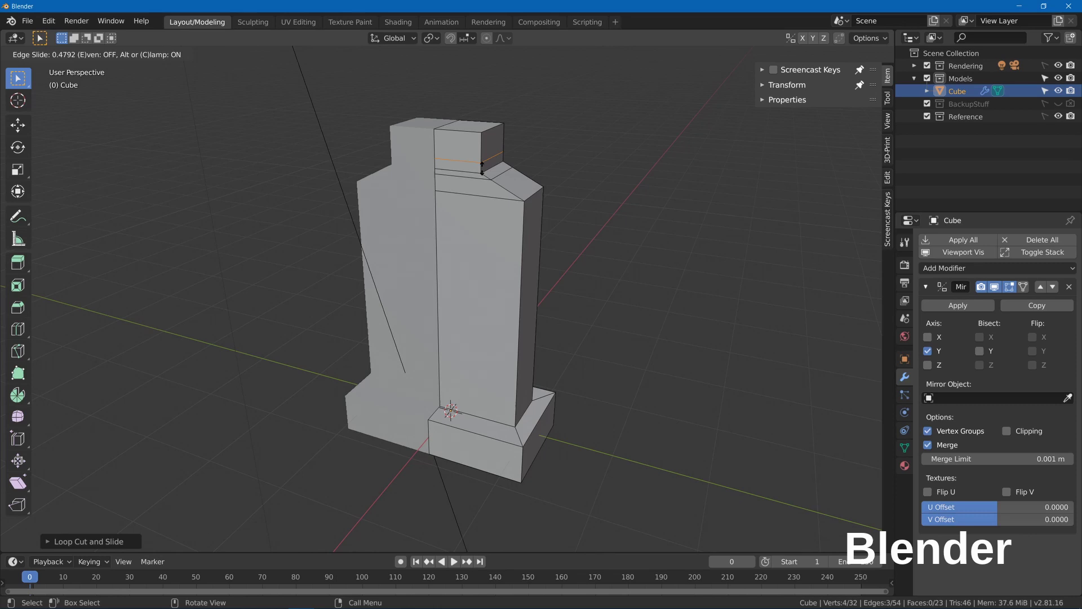
pyautogui.click(482, 168)
# - Move a shoulder edge along the X axis, then reposition the selection
pyautogui.click(495, 171)
pyautogui.press('g')
pyautogui.press('y')
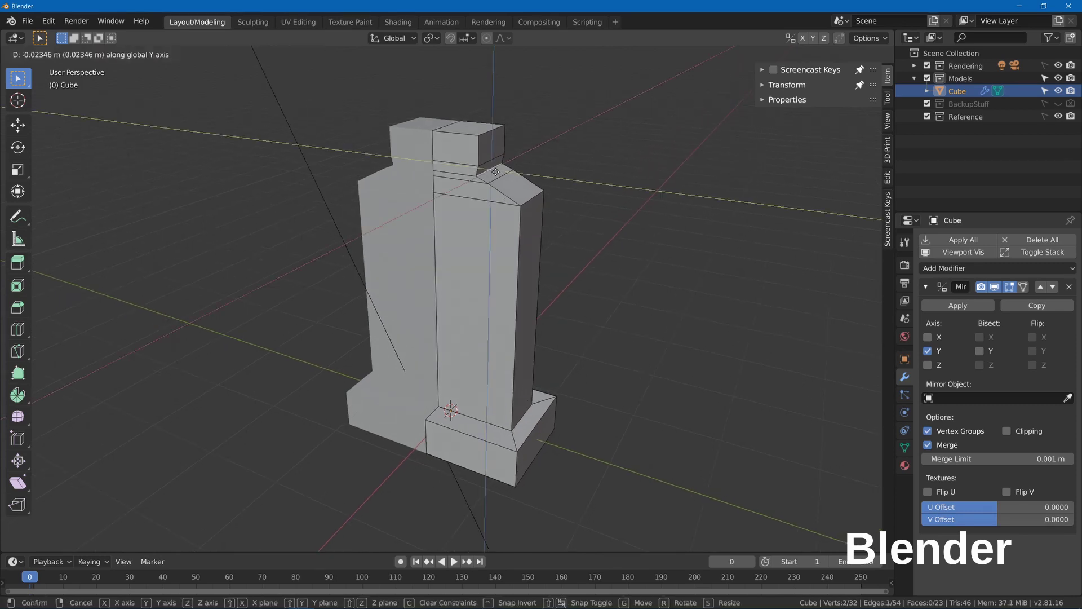
pyautogui.press('x')
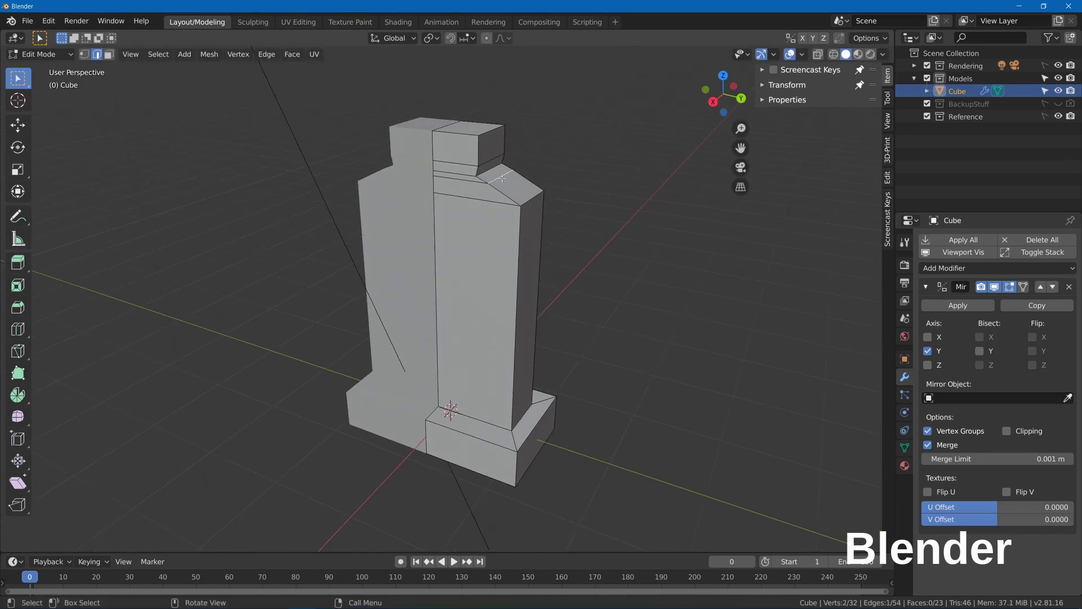
pyautogui.click(503, 174)
pyautogui.press('g')
pyautogui.click(511, 164)
# - Bevel the top block's top edge into a rounded edge
pyautogui.scroll(-1, 489, 178)
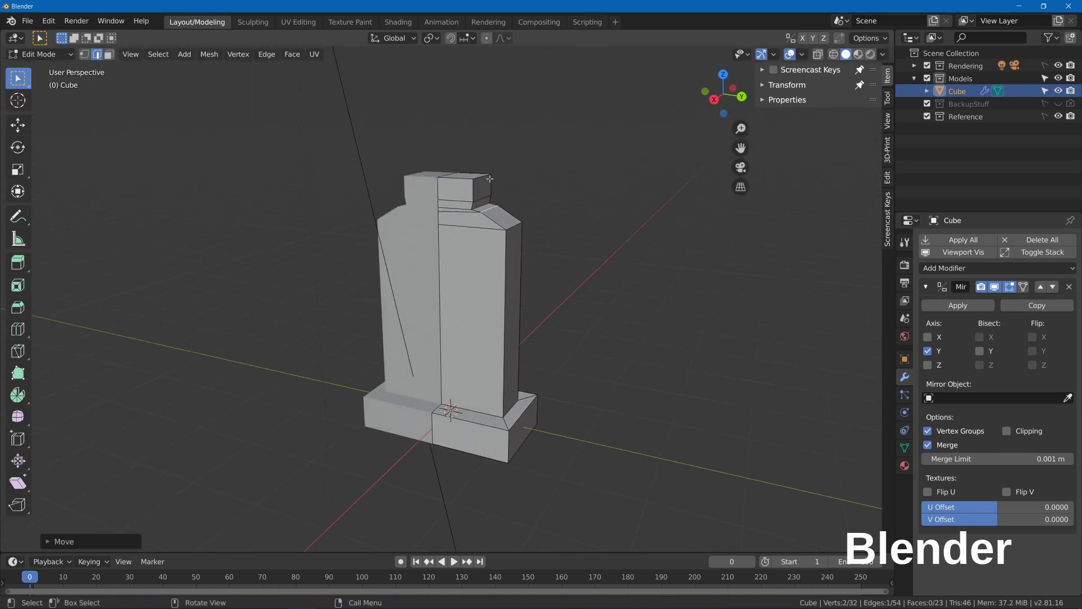
pyautogui.hotkey('ctrl', 'b')
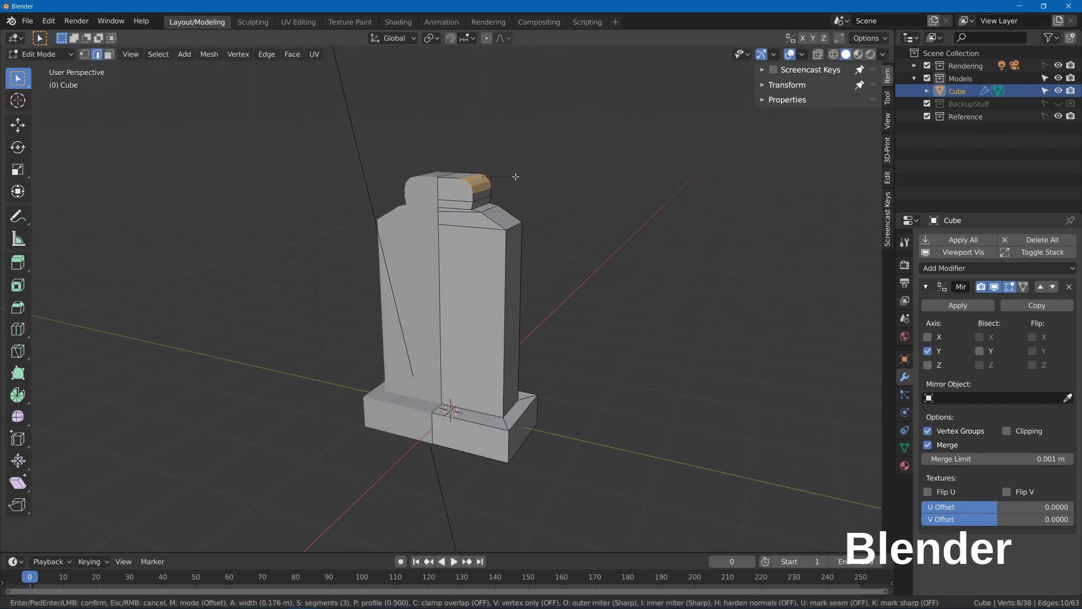
pyautogui.click(518, 178)
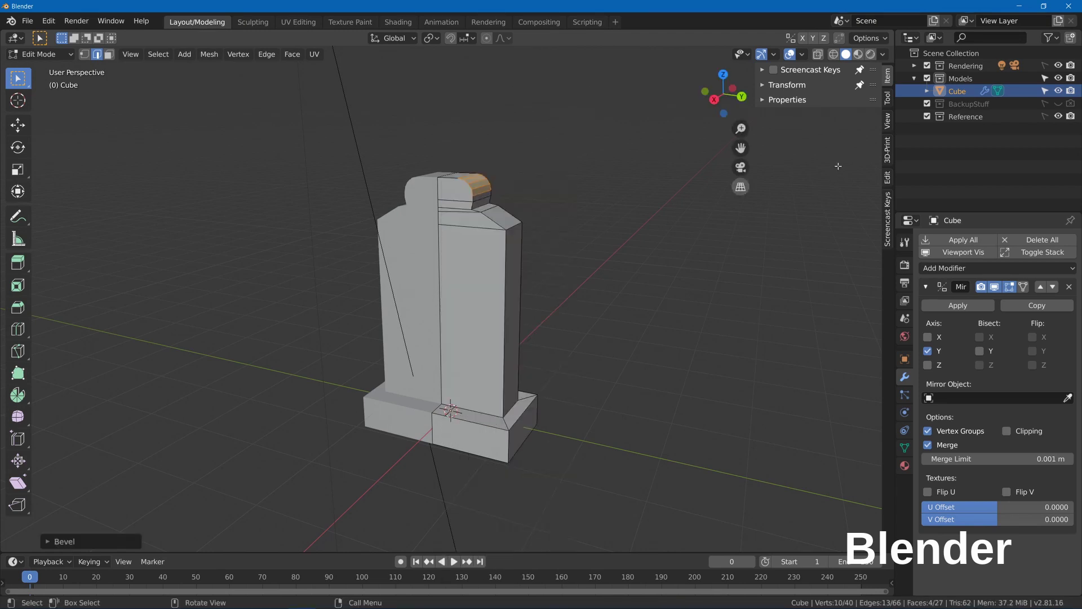
# - Bevel the right shoulder edge and the upper shoulder edge, the latter with two segments
pyautogui.click(512, 227)
pyautogui.hotkey('ctrl', 'b')
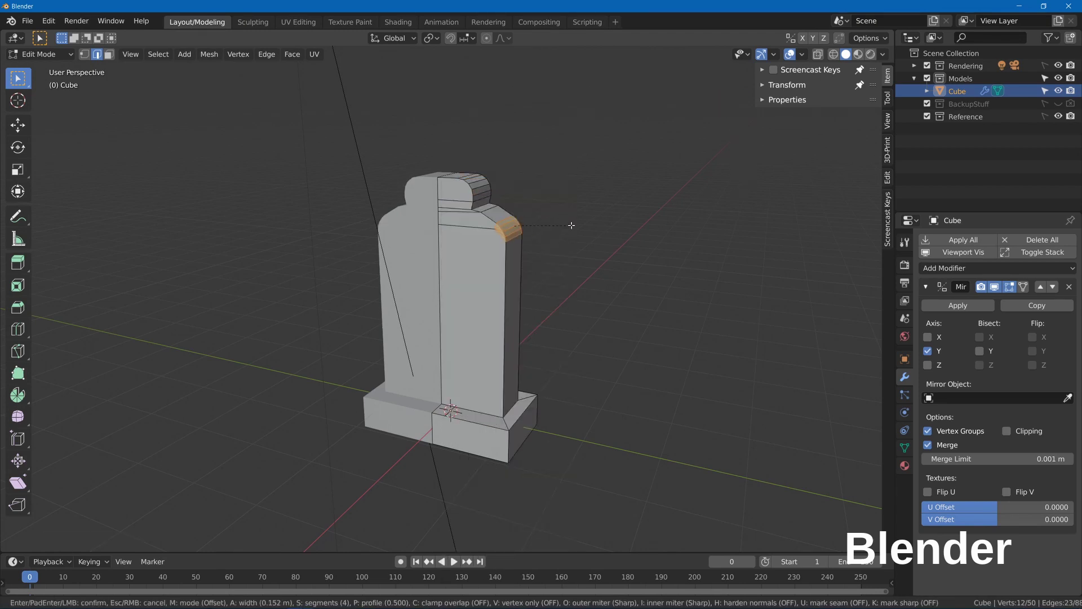
pyautogui.click(571, 225)
pyautogui.scroll(4, 507, 208)
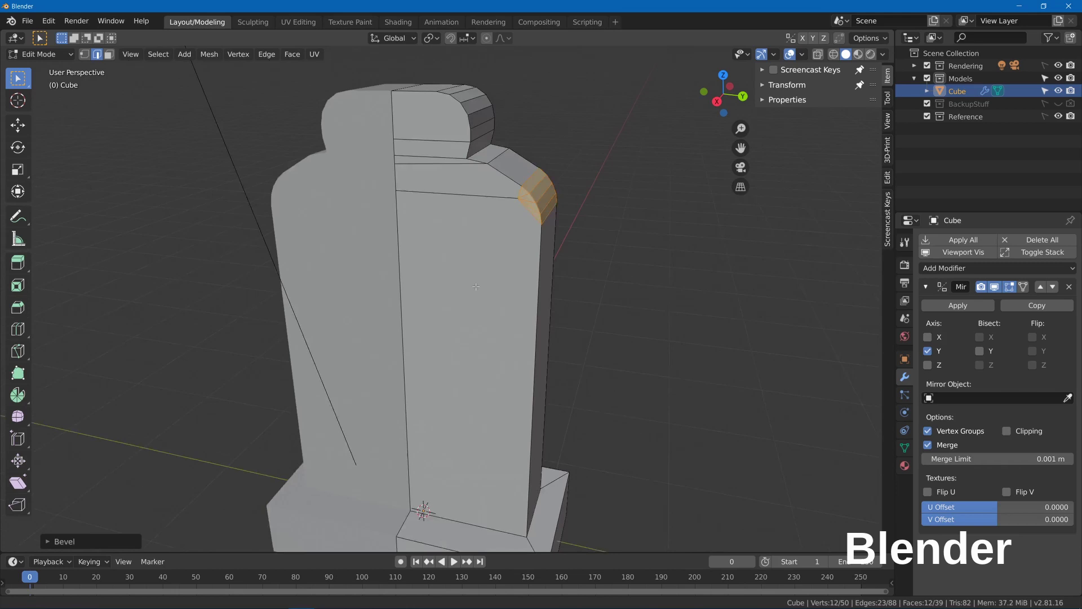
pyautogui.click(486, 207)
pyautogui.hotkey('ctrl', 'b')
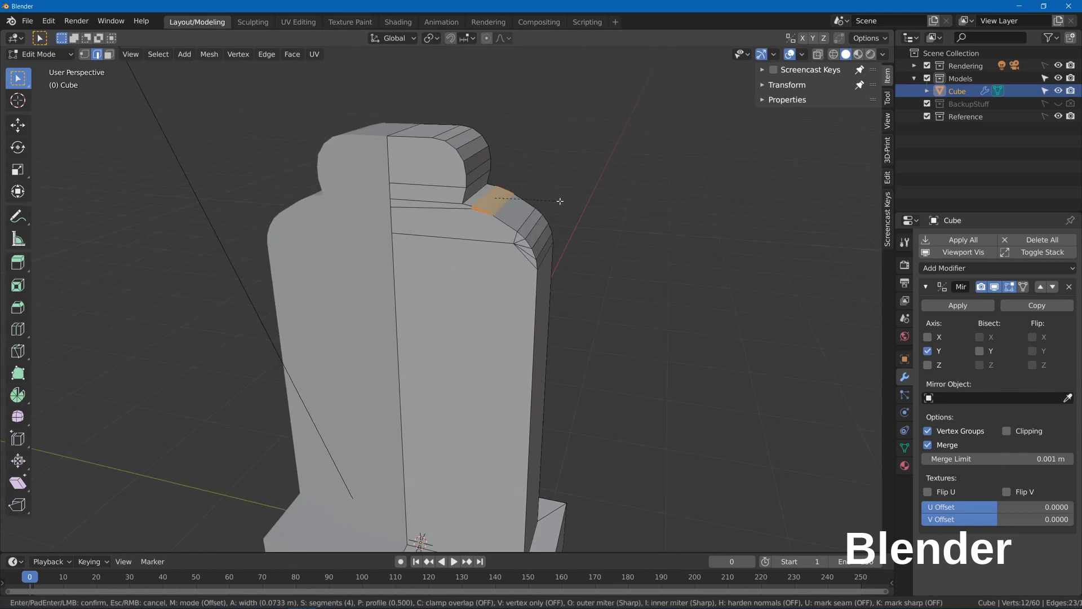
pyautogui.scroll(-2, 560, 202)
pyautogui.click(558, 202)
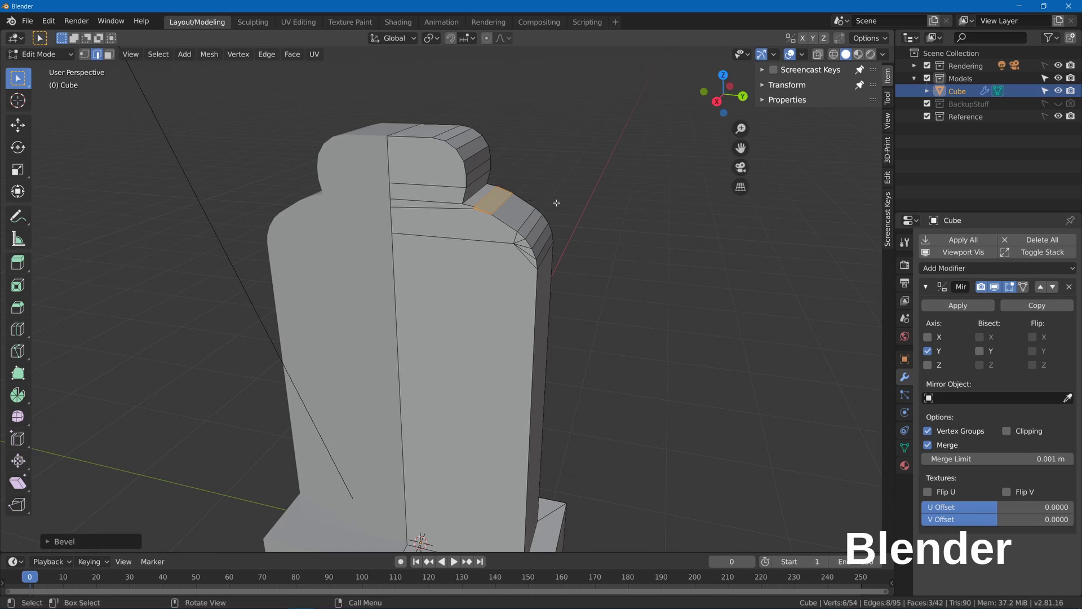